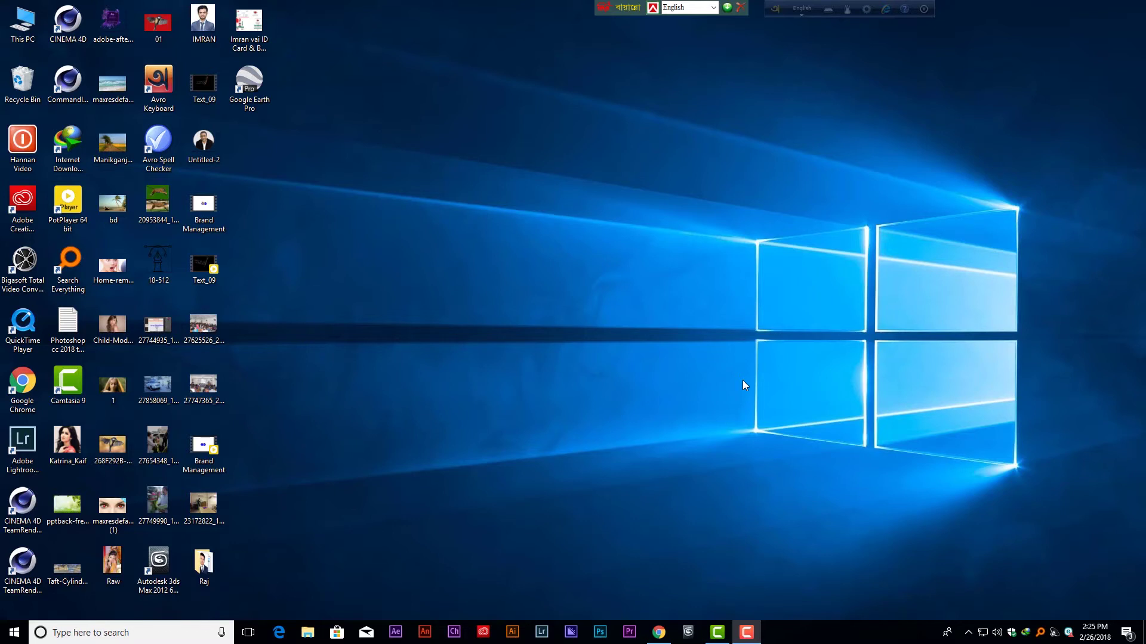
# Launch After Effects CC 2018 from its Windows taskbar icon
pyautogui.click(395, 630)
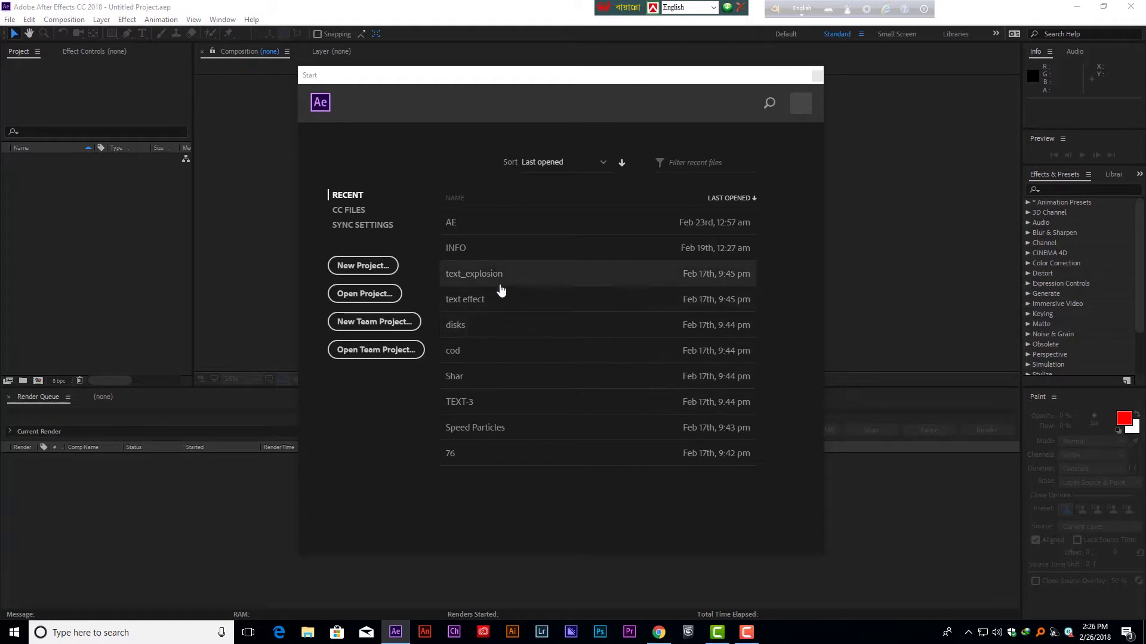
# Reposition the recent-projects Start window a few times, then close it
pyautogui.moveTo(407, 81); pyautogui.dragTo(386, 73)
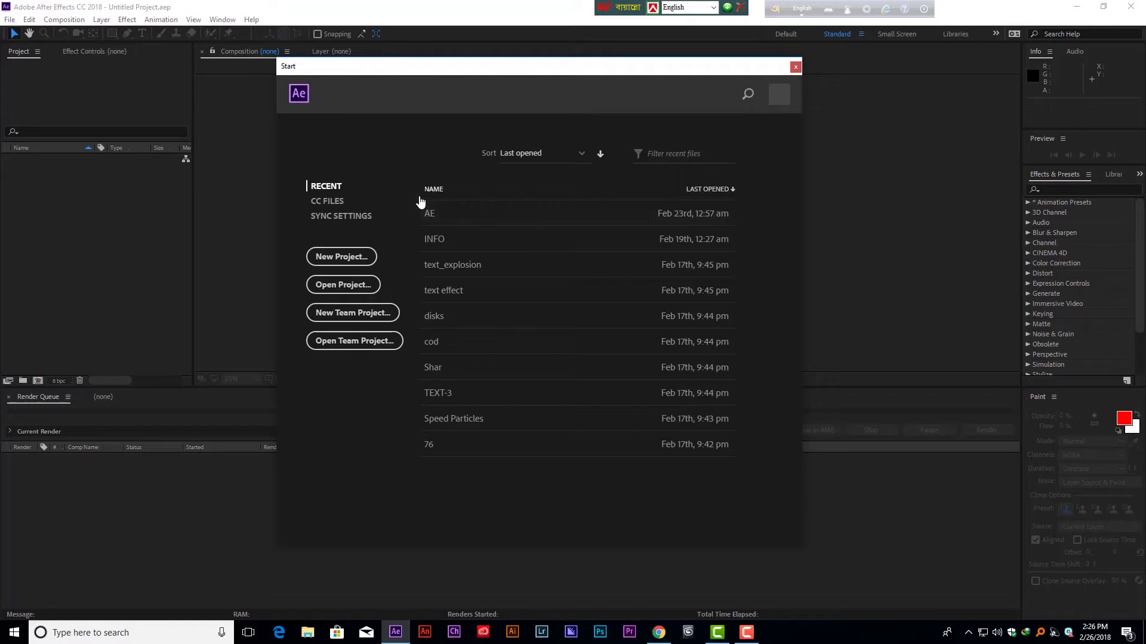
pyautogui.moveTo(367, 74)
pyautogui.mouseDown()
pyautogui.moveTo(402, 72)
pyautogui.moveTo(386, 63)
pyautogui.mouseUp()
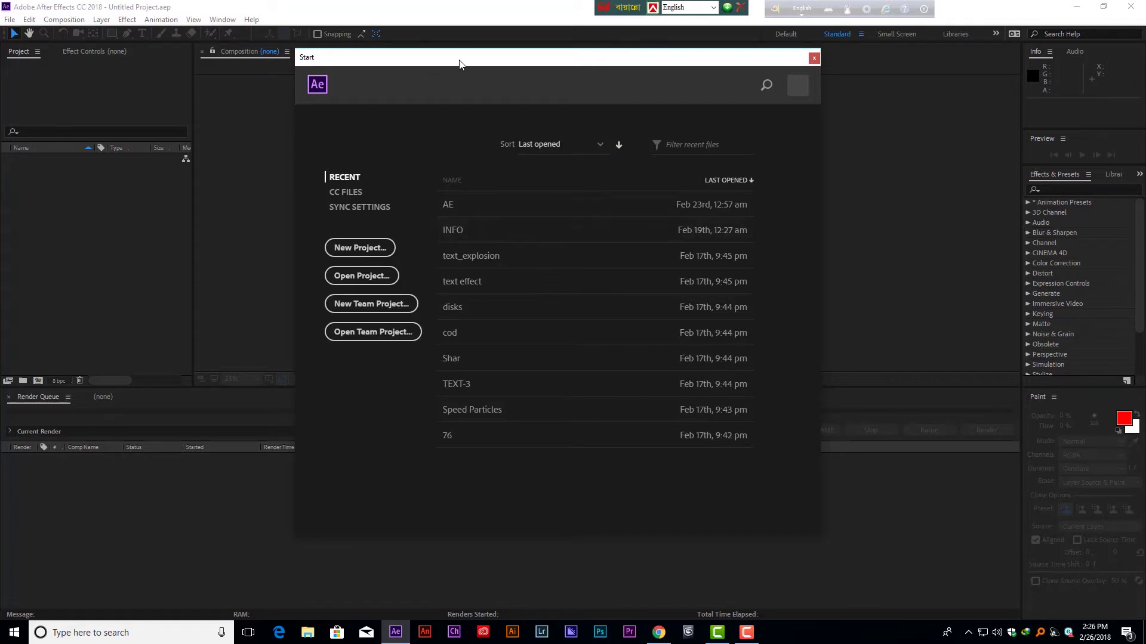
pyautogui.moveTo(455, 64); pyautogui.dragTo(400, 69)
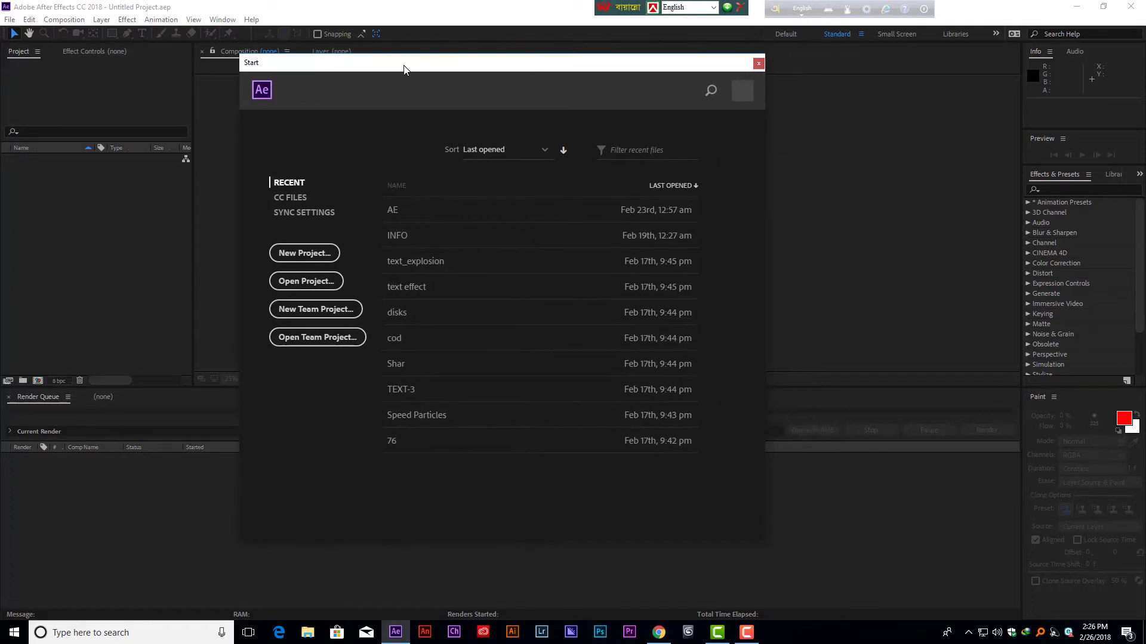
pyautogui.click(758, 63)
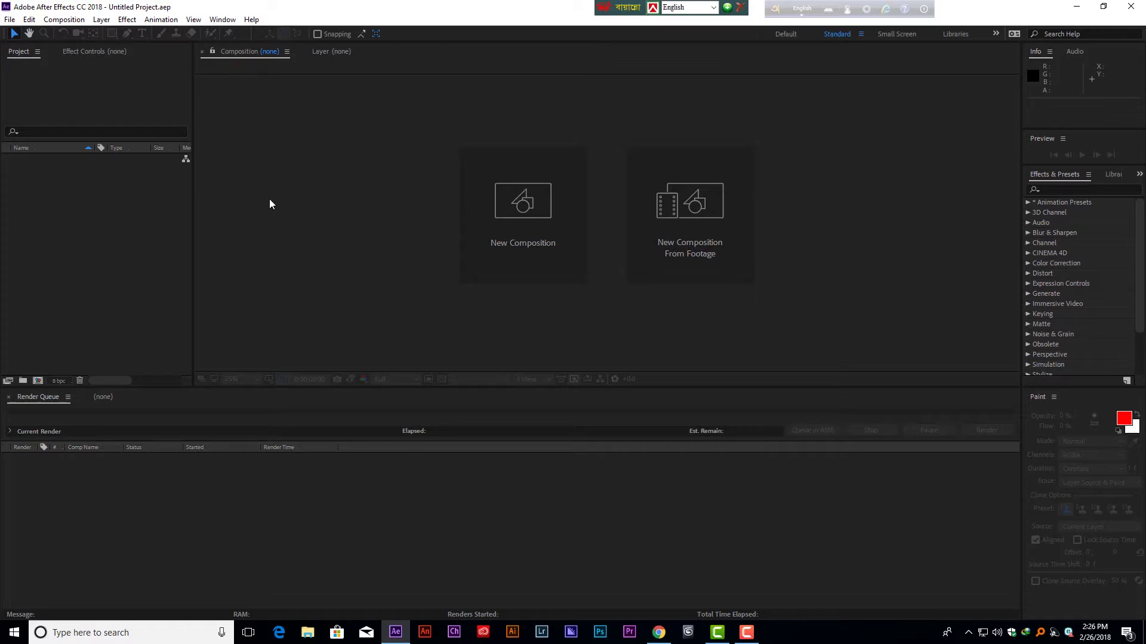
# Focus the empty composition viewer and open the Composition menu
pyautogui.click(391, 130)
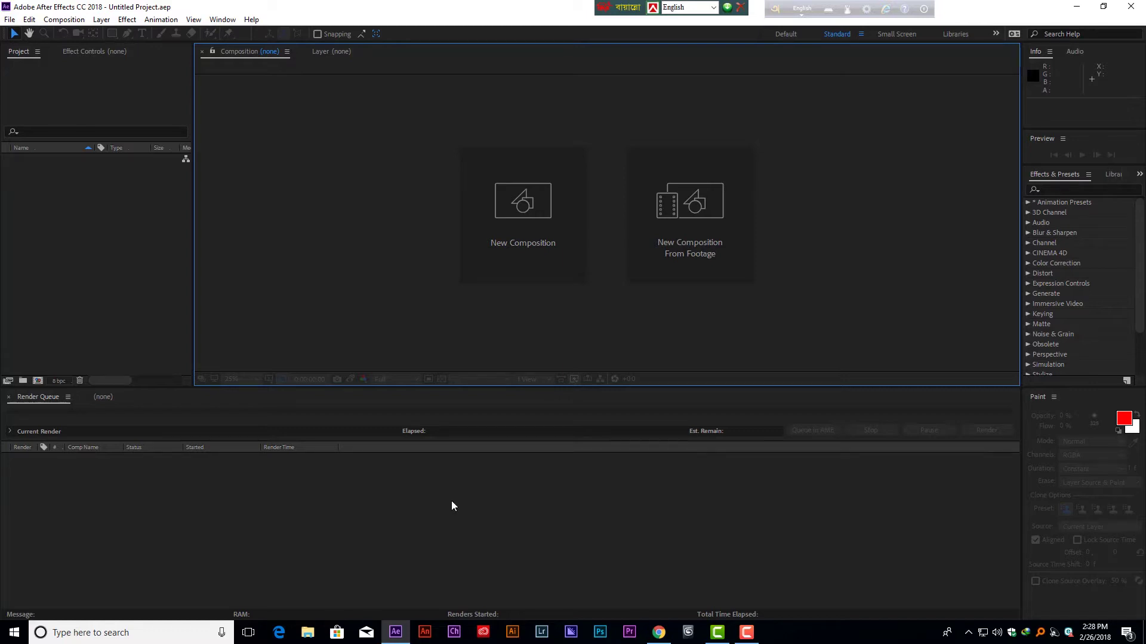
pyautogui.click(63, 19)
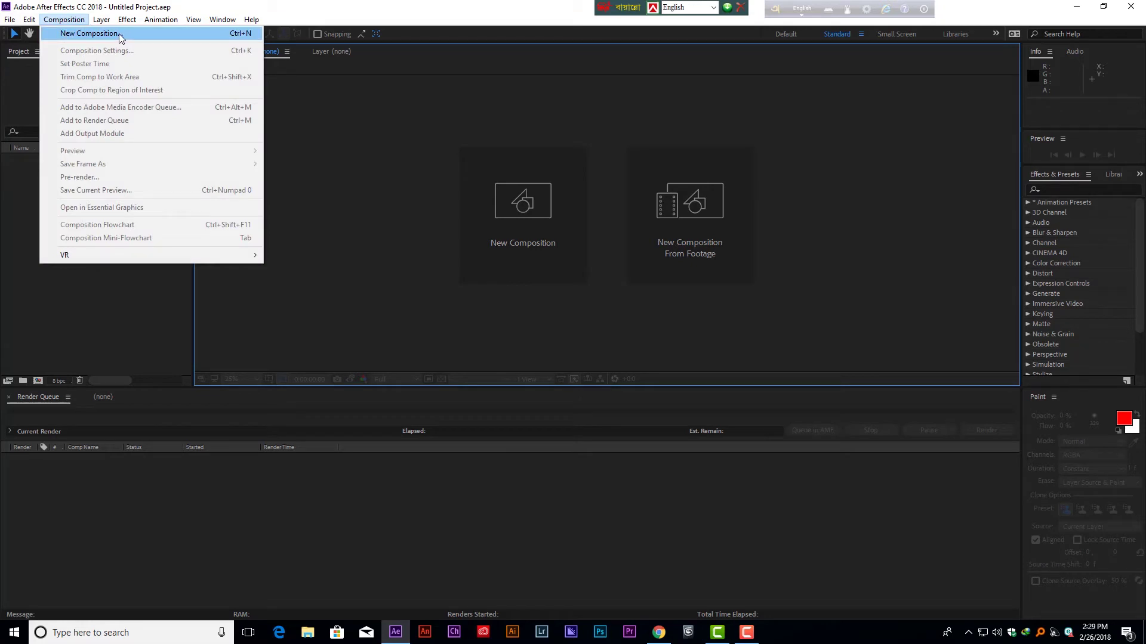
# Create a new composition and rename it from 'Comp 1' to 'Title'
pyautogui.click(192, 37)
pyautogui.moveTo(330, 237); pyautogui.dragTo(612, 107)
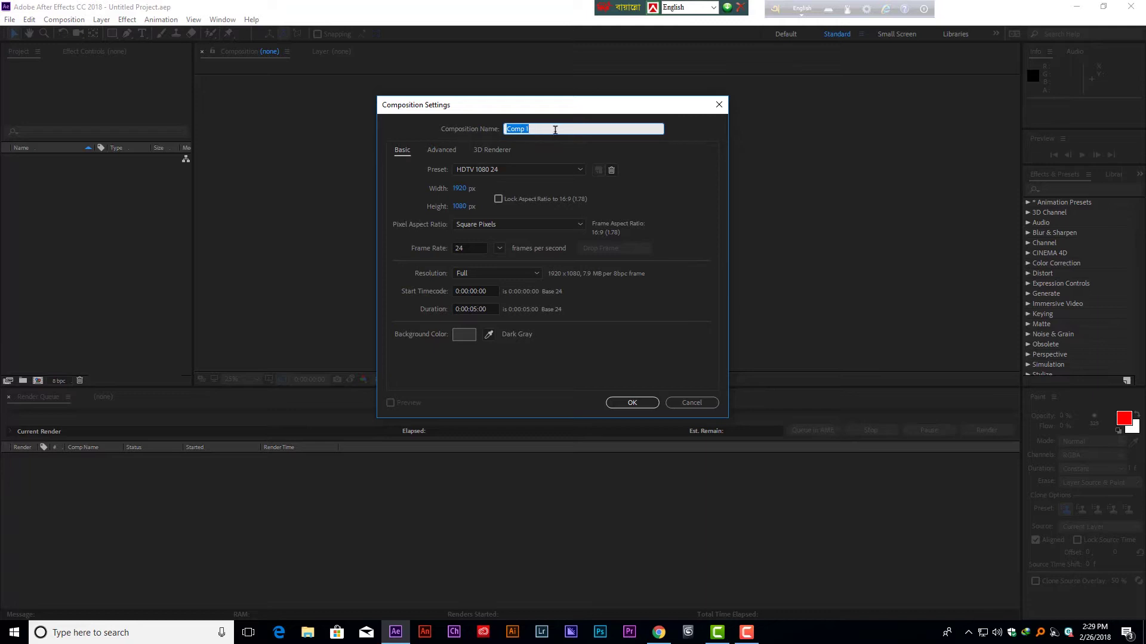
pyautogui.moveTo(552, 129); pyautogui.dragTo(500, 128)
pyautogui.write('Title')
# Switch the Title composition preset from HDTV 1080 24 to Custom
pyautogui.click(500, 171)
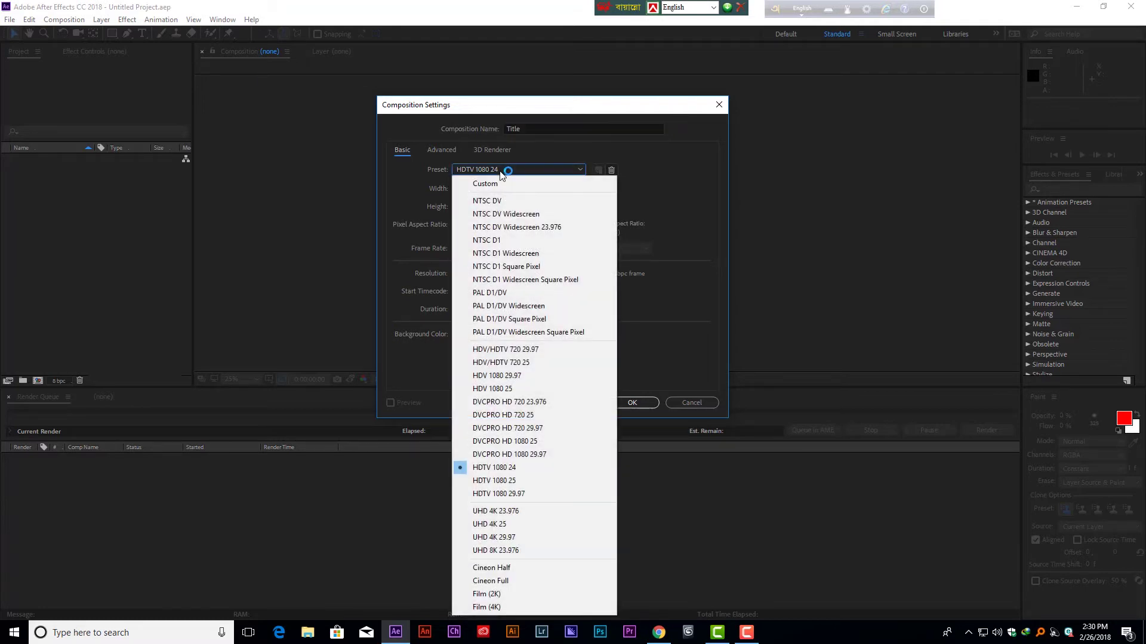
pyautogui.click(449, 172)
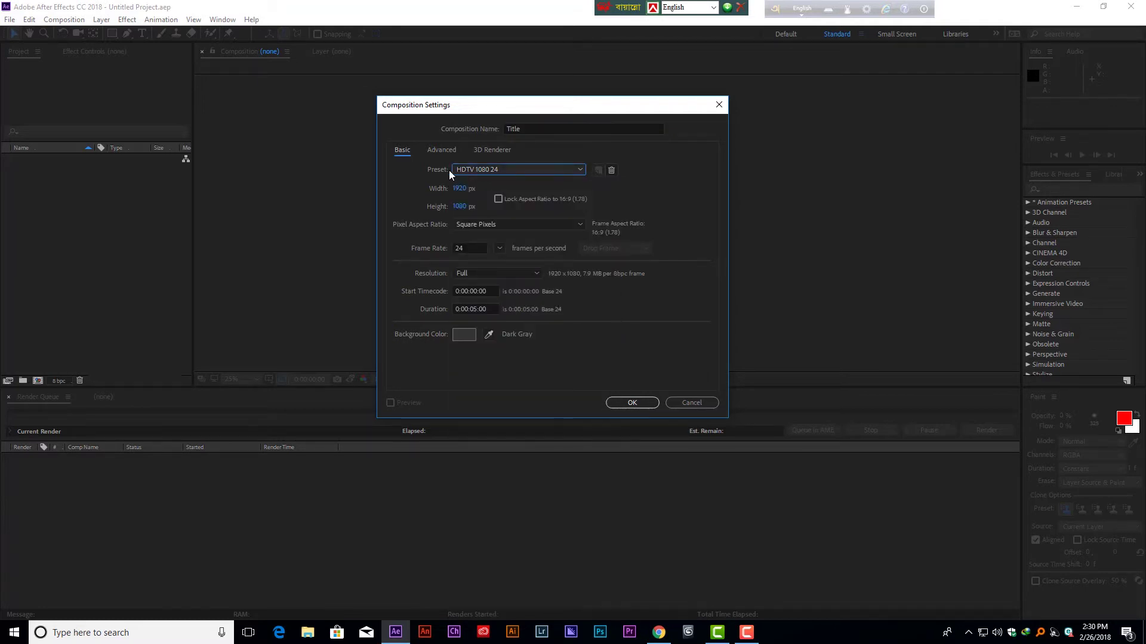
pyautogui.click(558, 170)
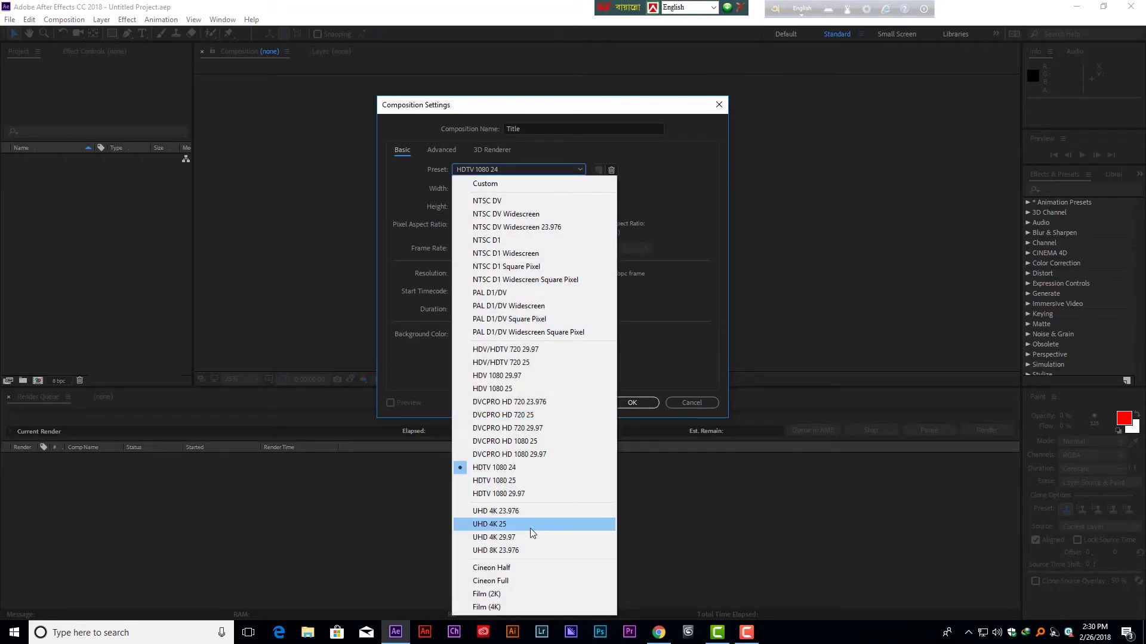
pyautogui.click(488, 594)
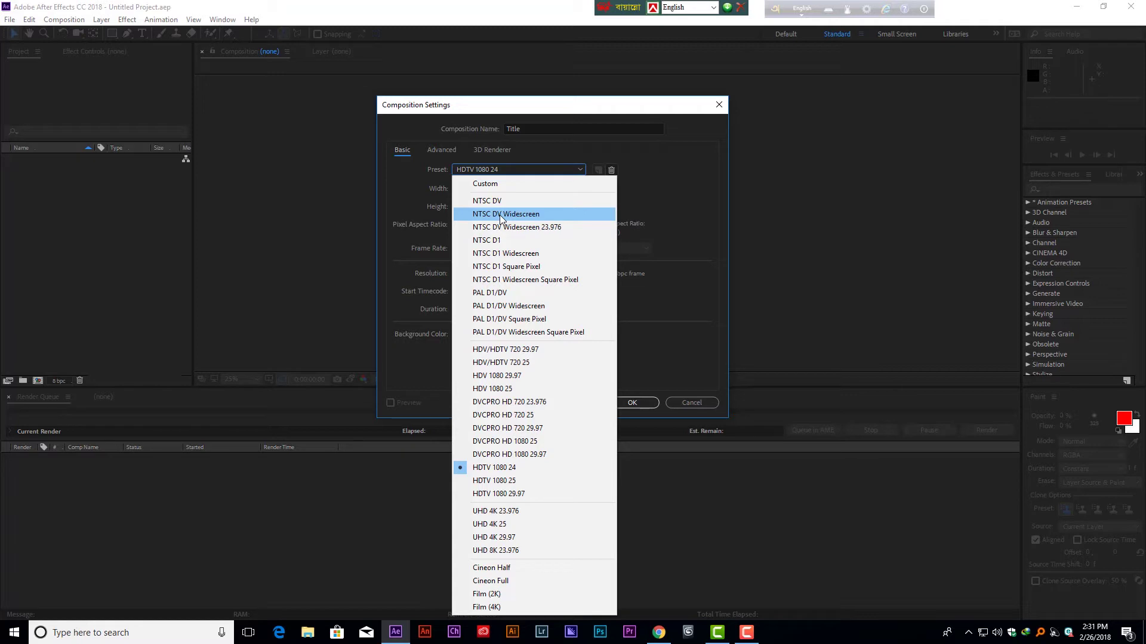
pyautogui.click(487, 184)
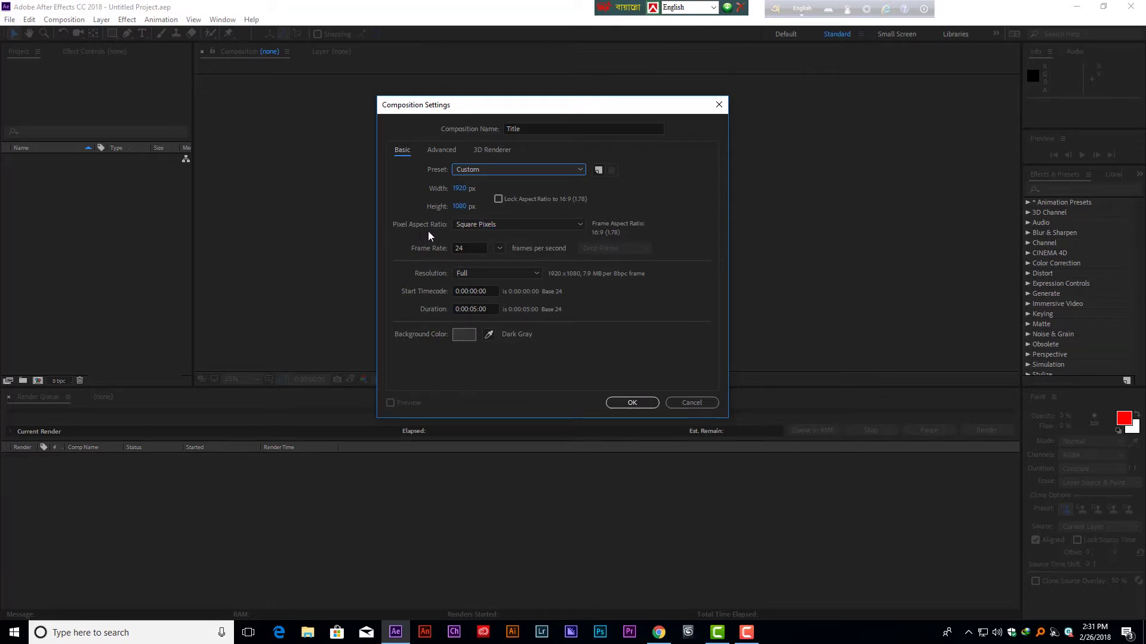
# Keep Square Pixels as the aspect ratio and change the frame rate from 24 to 25
pyautogui.click(486, 227)
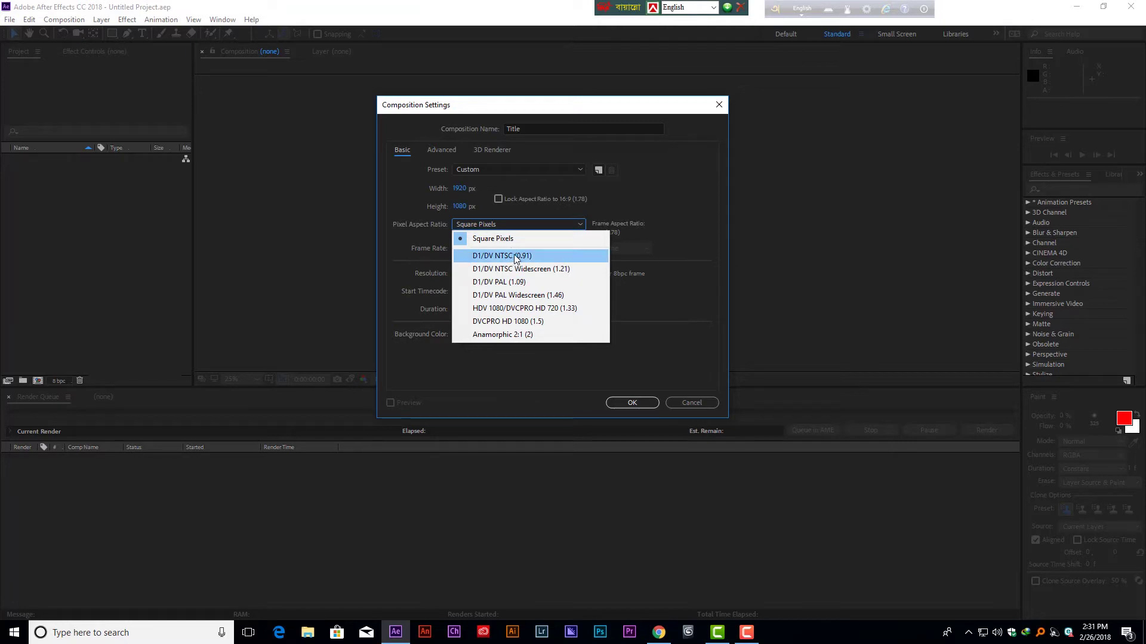
pyautogui.click(435, 247)
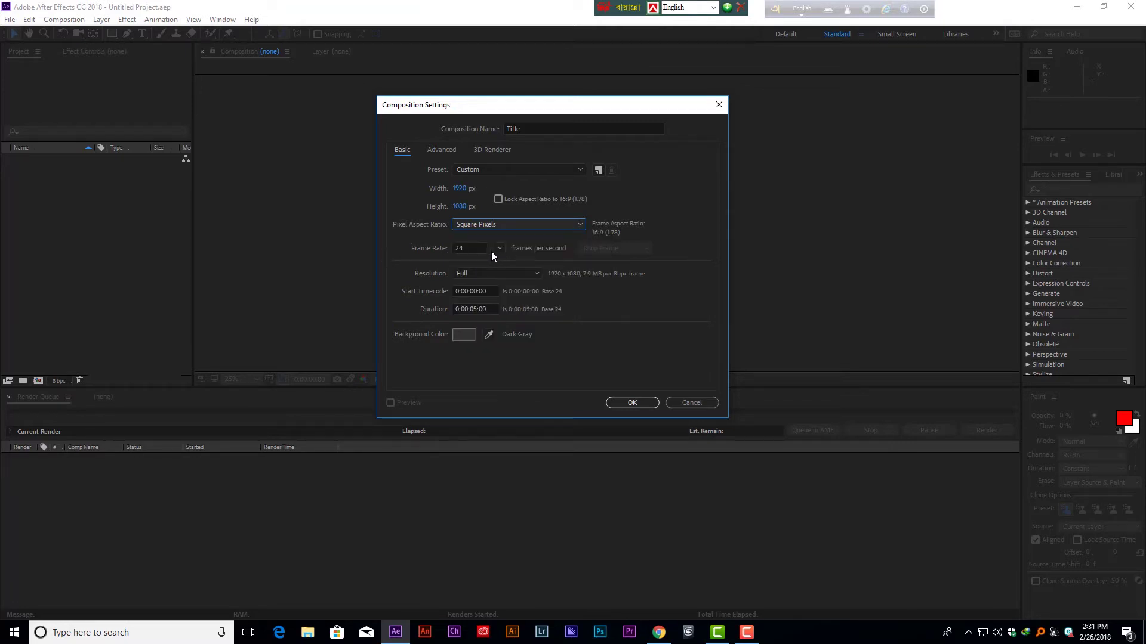
pyautogui.doubleClick(471, 248)
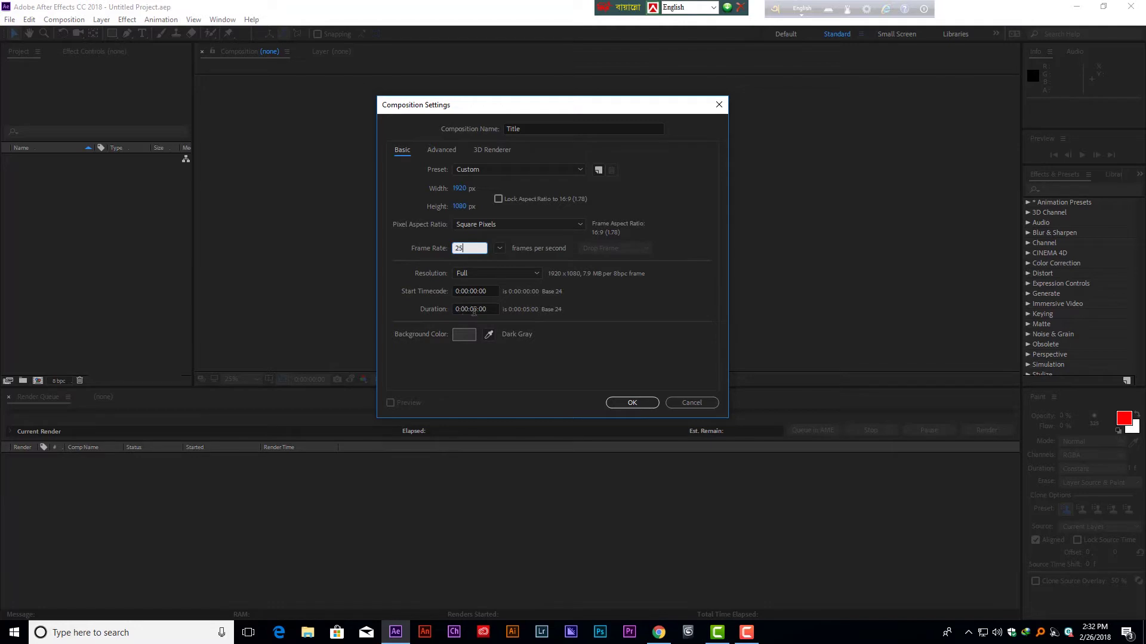
# Change the composition duration from 0:00:05:00 to 0:01:30:00
pyautogui.click(477, 309)
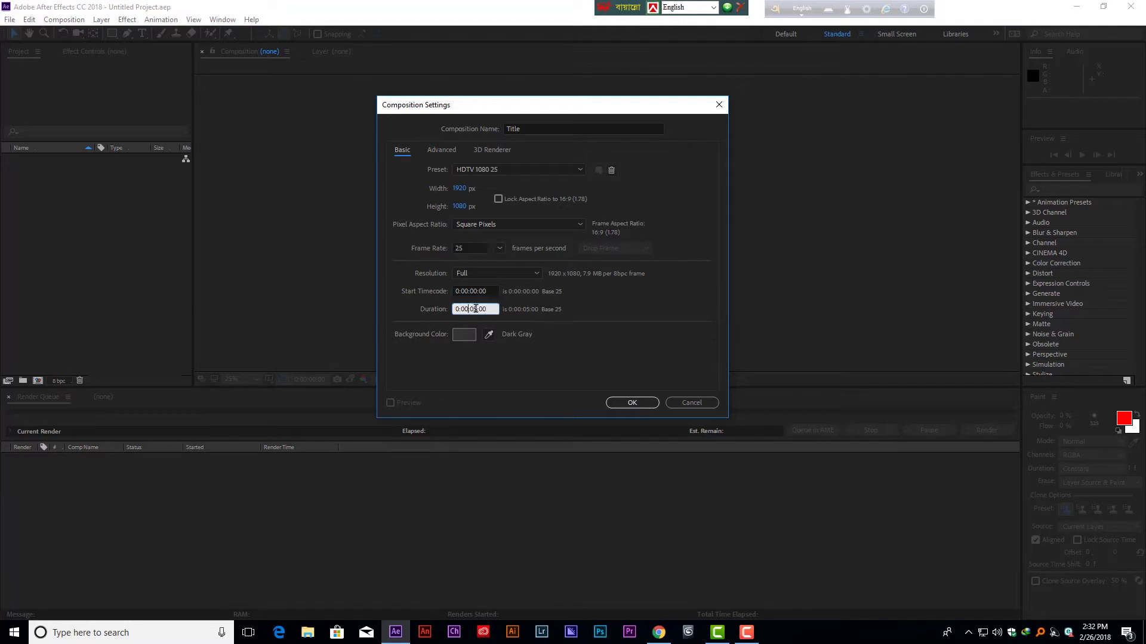
pyautogui.press('Left')
pyautogui.press('Left')
pyautogui.press('Left')
pyautogui.press('Left')
pyautogui.write('1')
pyautogui.press('BackSpace')
pyautogui.press('BackSpace')
pyautogui.write('30')
pyautogui.press('Return')
# Set the composition background colour to black (000000) and confirm it
pyautogui.click(464, 335)
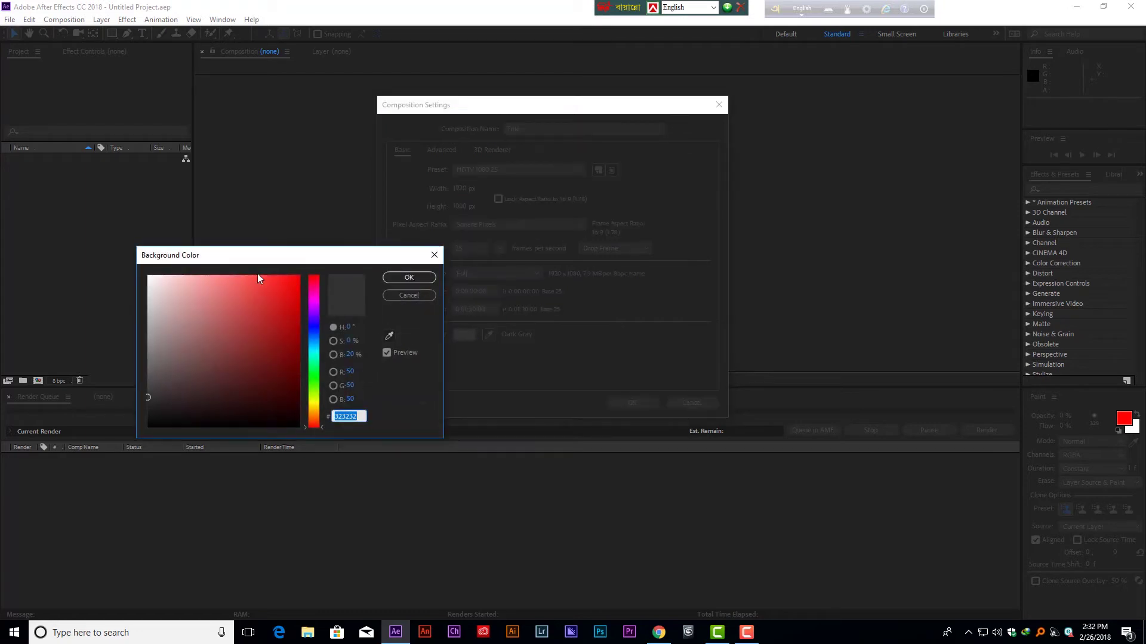
pyautogui.moveTo(278, 261); pyautogui.dragTo(228, 206)
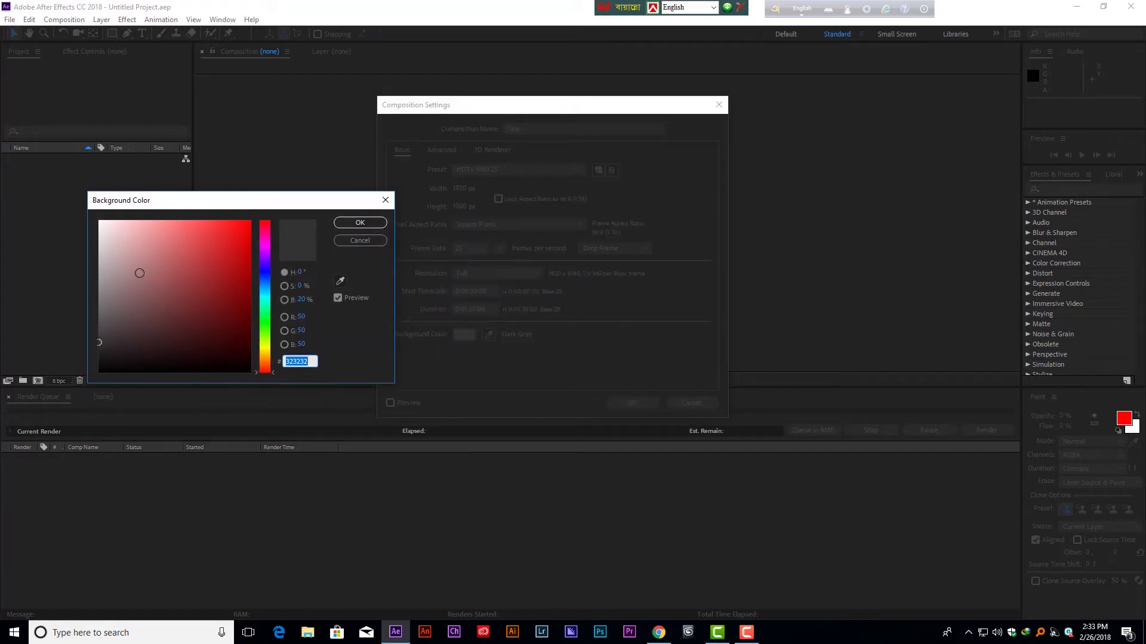
pyautogui.moveTo(232, 358); pyautogui.dragTo(257, 381)
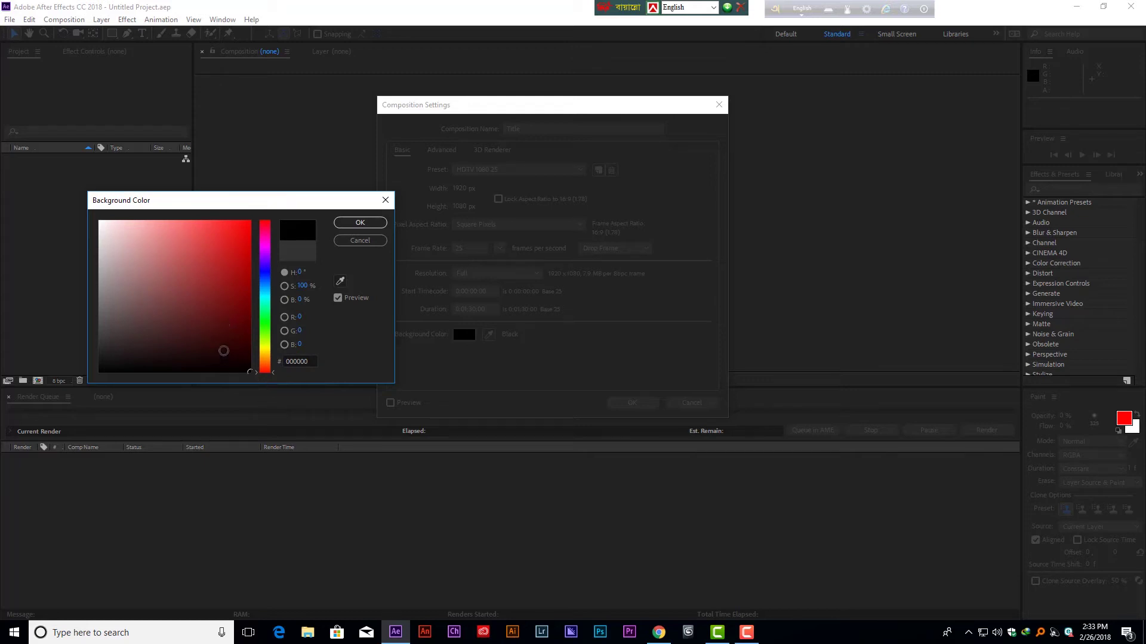
pyautogui.click(354, 224)
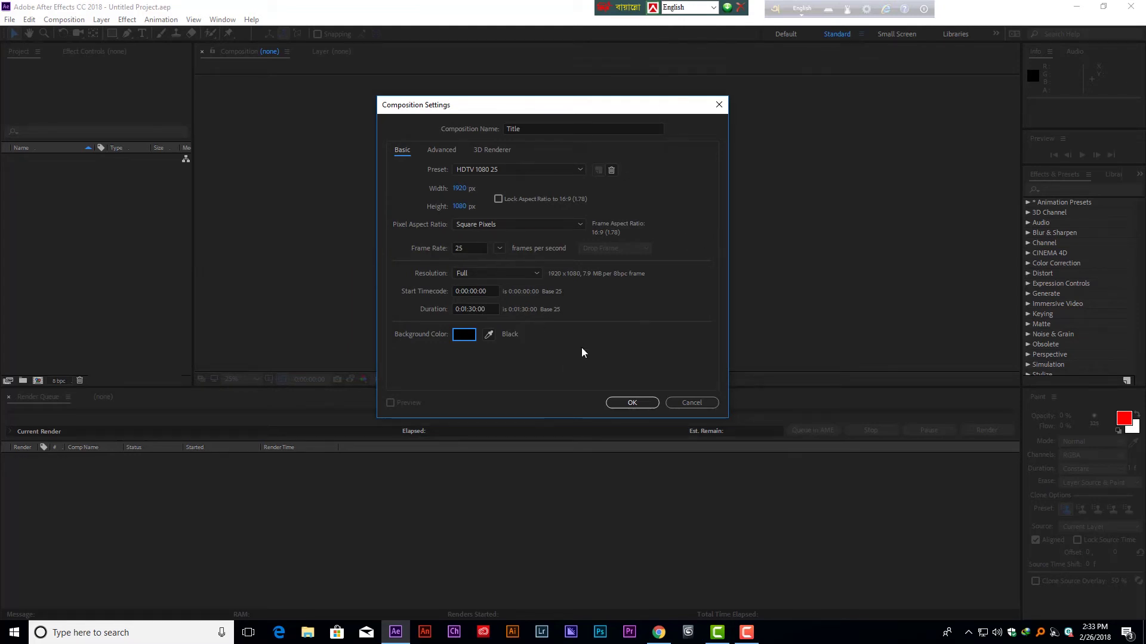
# Confirm the 1920×1080, 25 fps Title composition and pick the Horizontal Type Tool
pyautogui.click(636, 404)
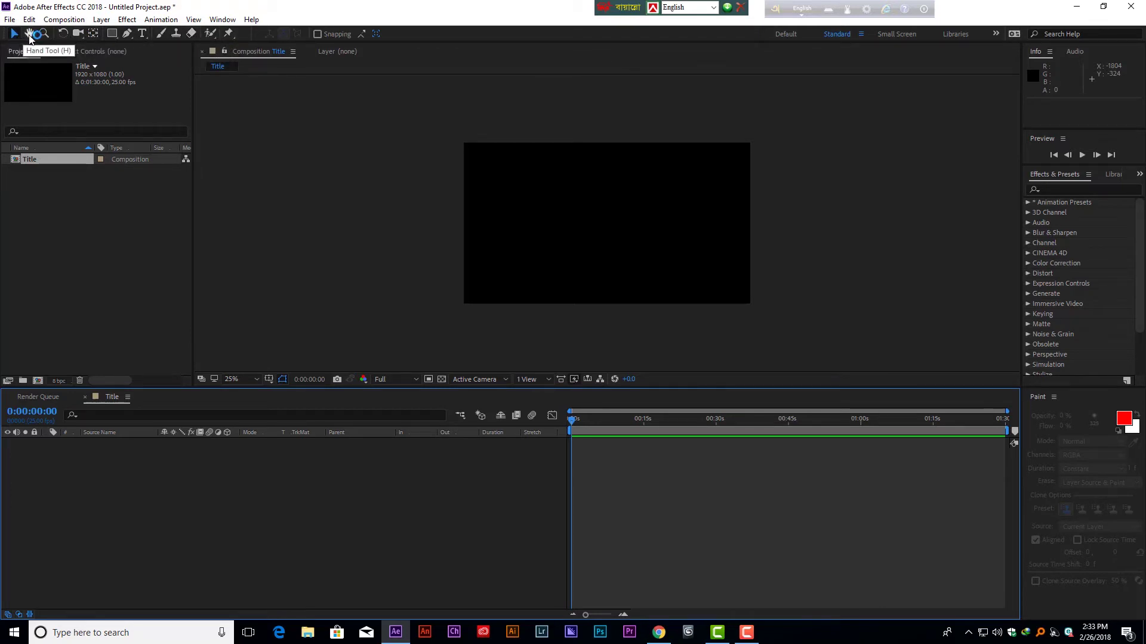
pyautogui.click(142, 34)
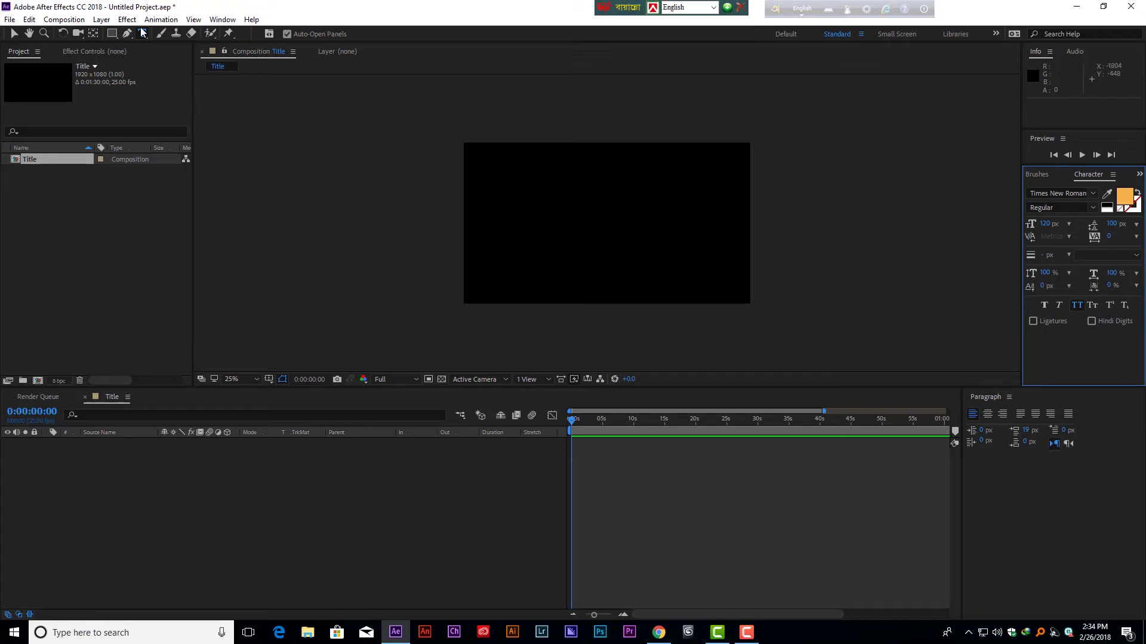
# Type 'Bangla Motion' as a text layer and drag it to the frame centre
pyautogui.click(580, 217)
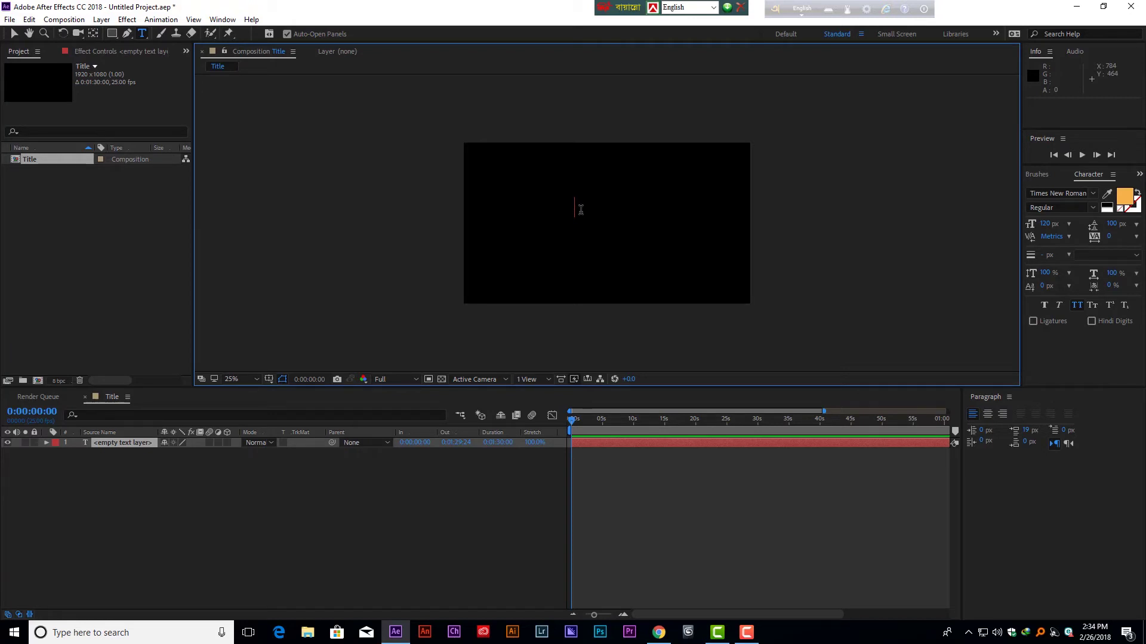
pyautogui.write('Bangl')
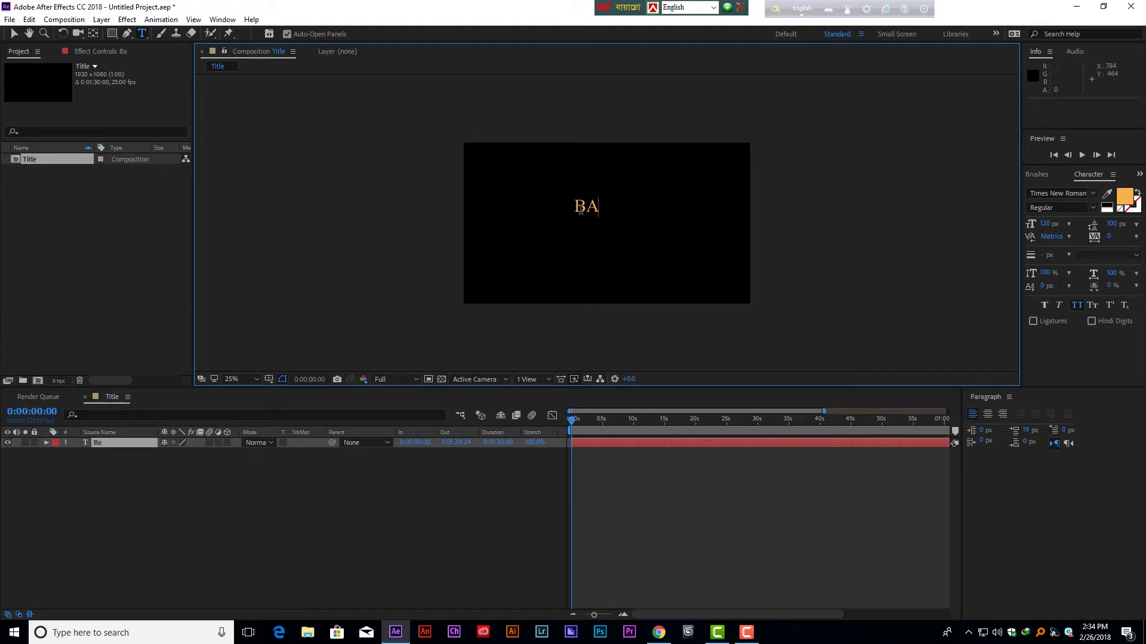
pyautogui.write('a Motio')
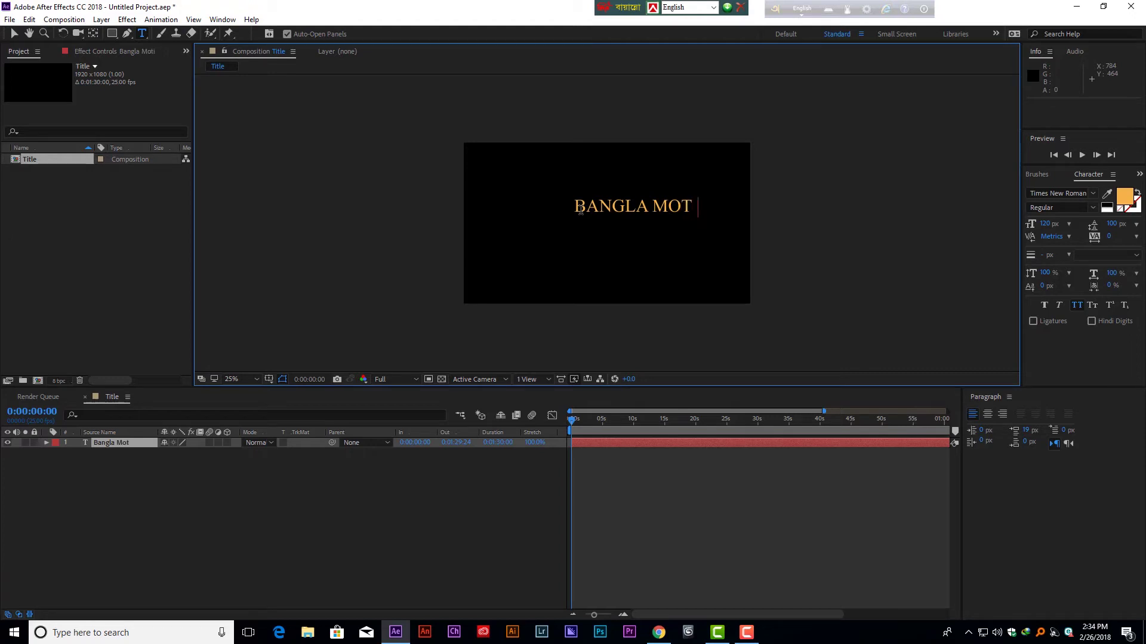
pyautogui.write('n')
pyautogui.click(14, 33)
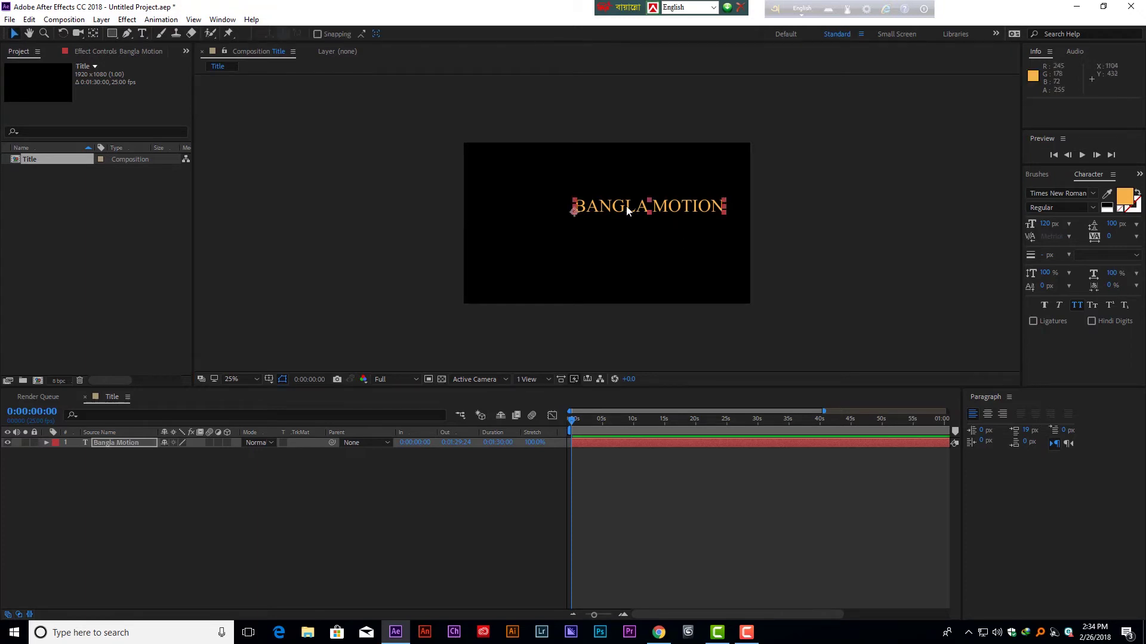
pyautogui.moveTo(625, 206); pyautogui.dragTo(588, 221)
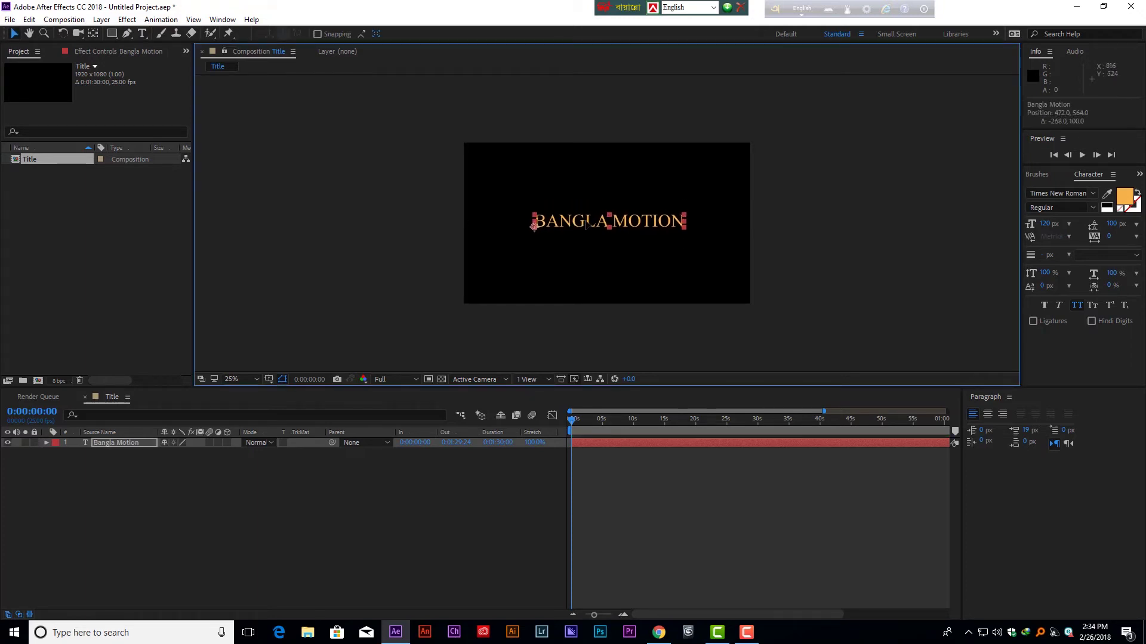
pyautogui.click(621, 503)
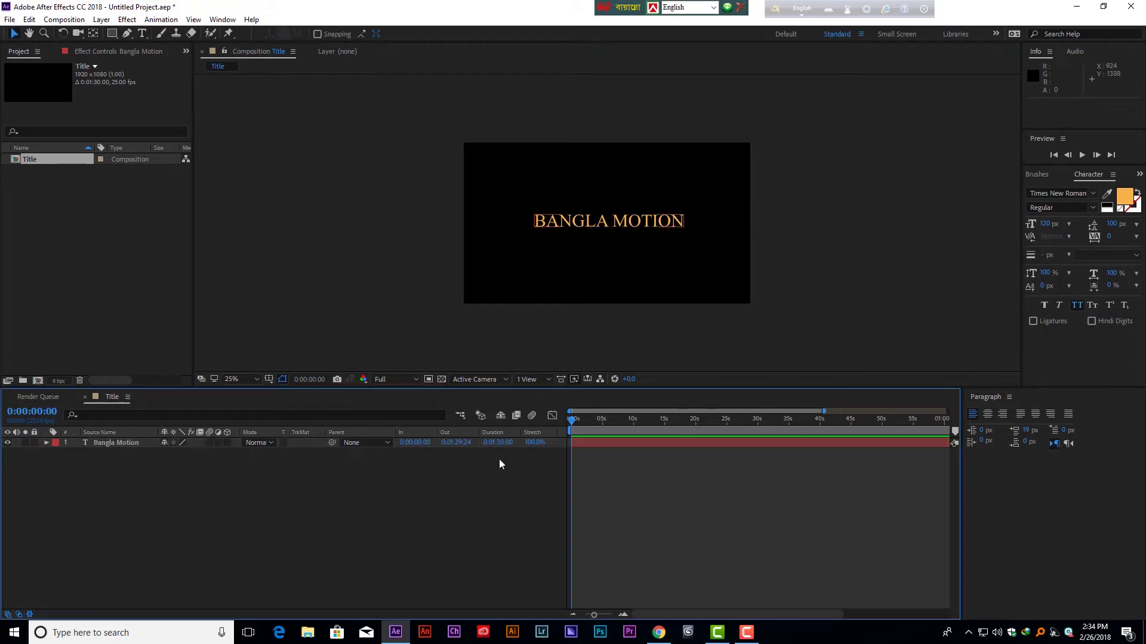
# Select the Bangla Motion layer and twirl open its Transform and Text property groups
pyautogui.click(637, 443)
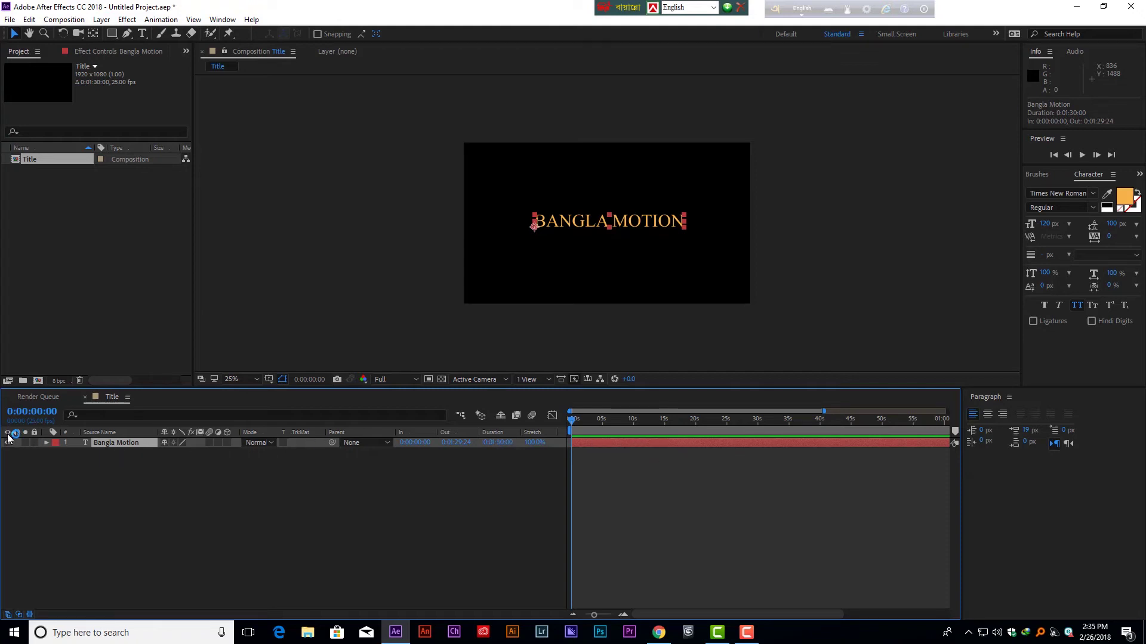
pyautogui.click(47, 443)
pyautogui.click(57, 463)
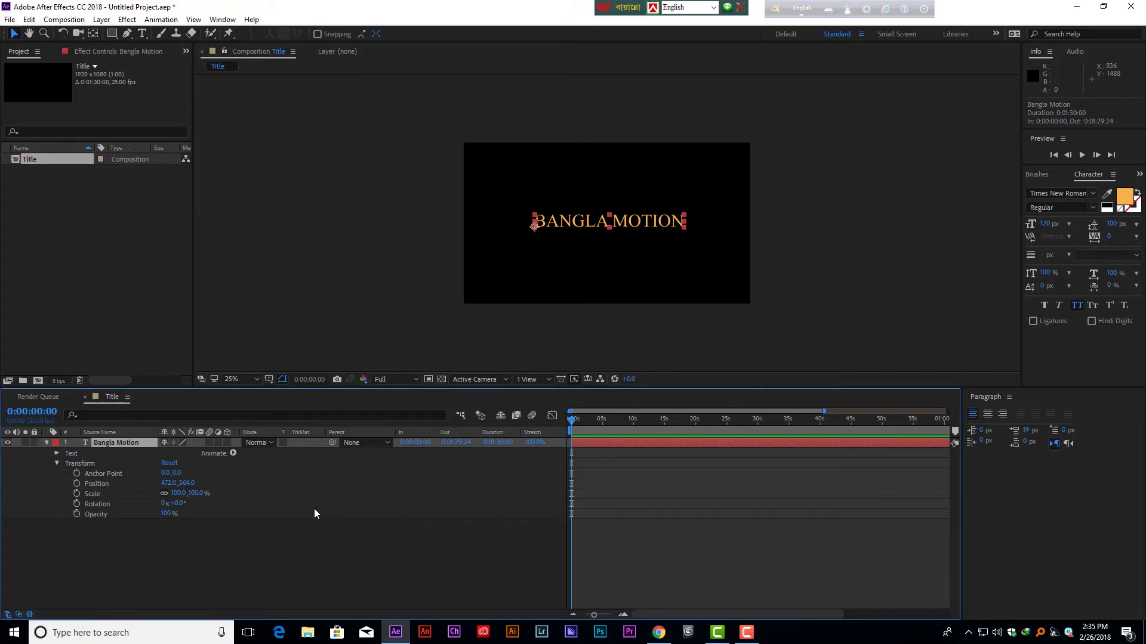
pyautogui.click(57, 452)
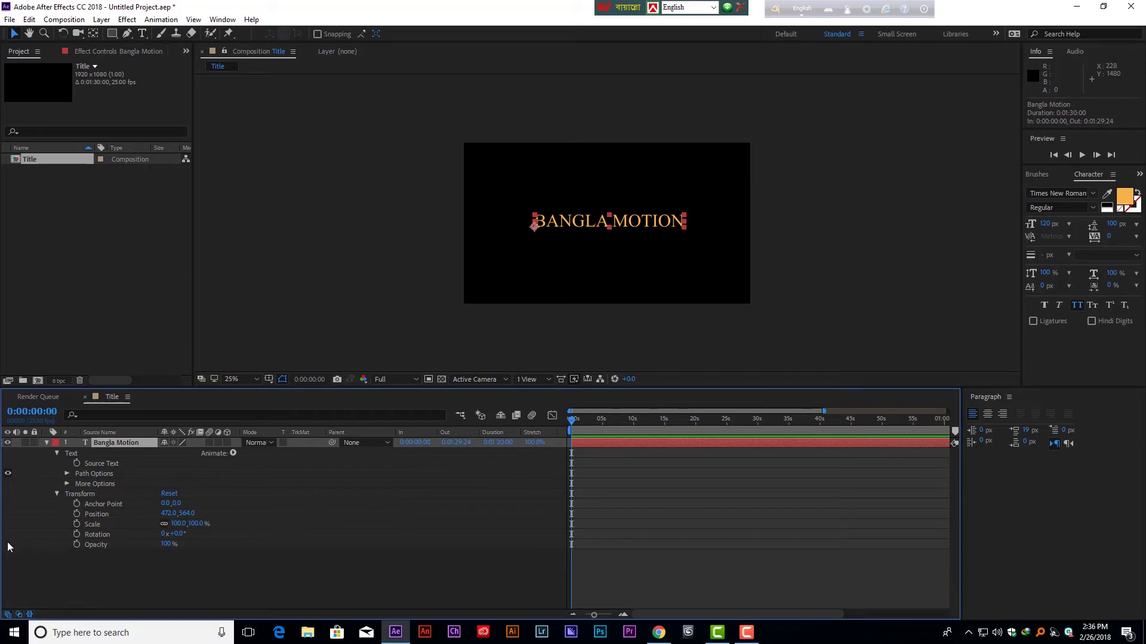
# Collapse the Transfer Controls and In/Out/Duration/Stretch panes, keeping Layer Switches visible
pyautogui.click(8, 616)
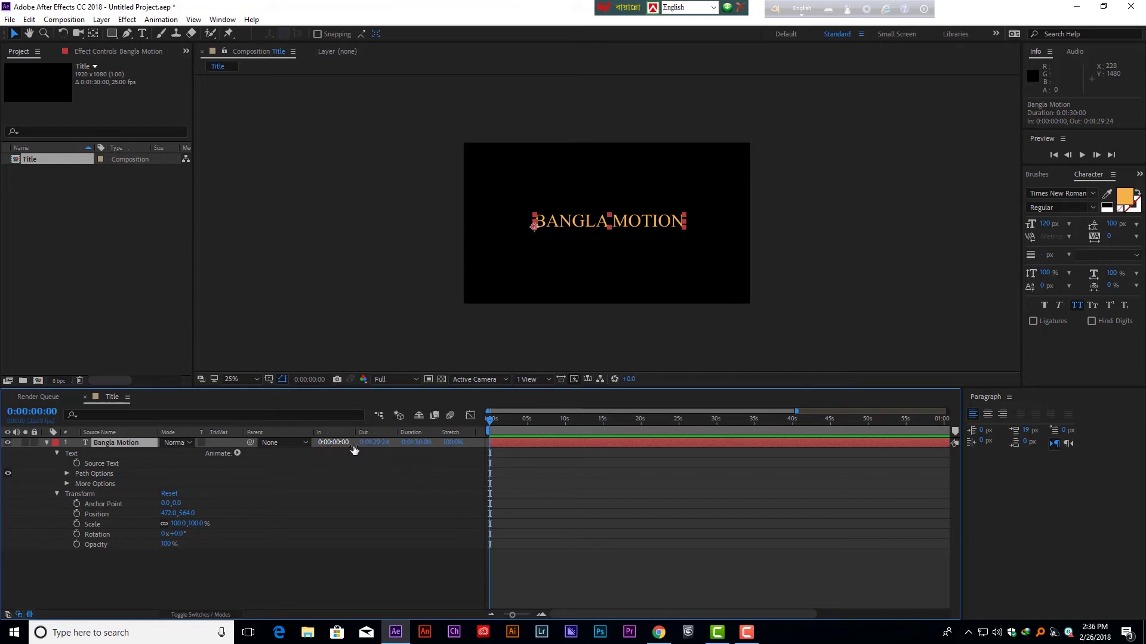
pyautogui.click(19, 615)
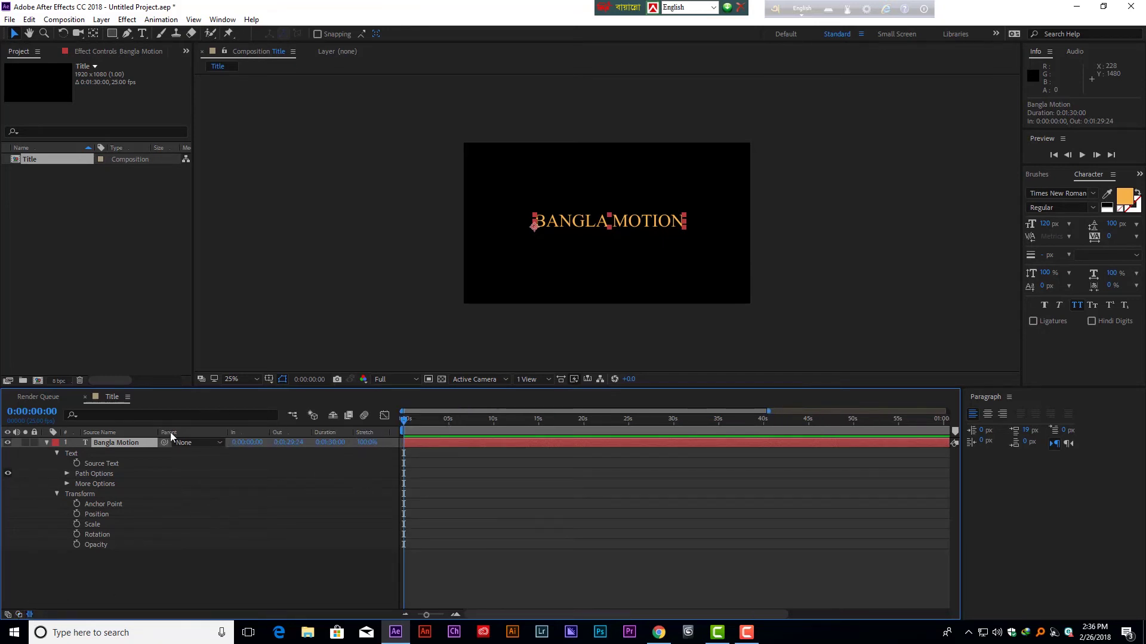
pyautogui.click(29, 615)
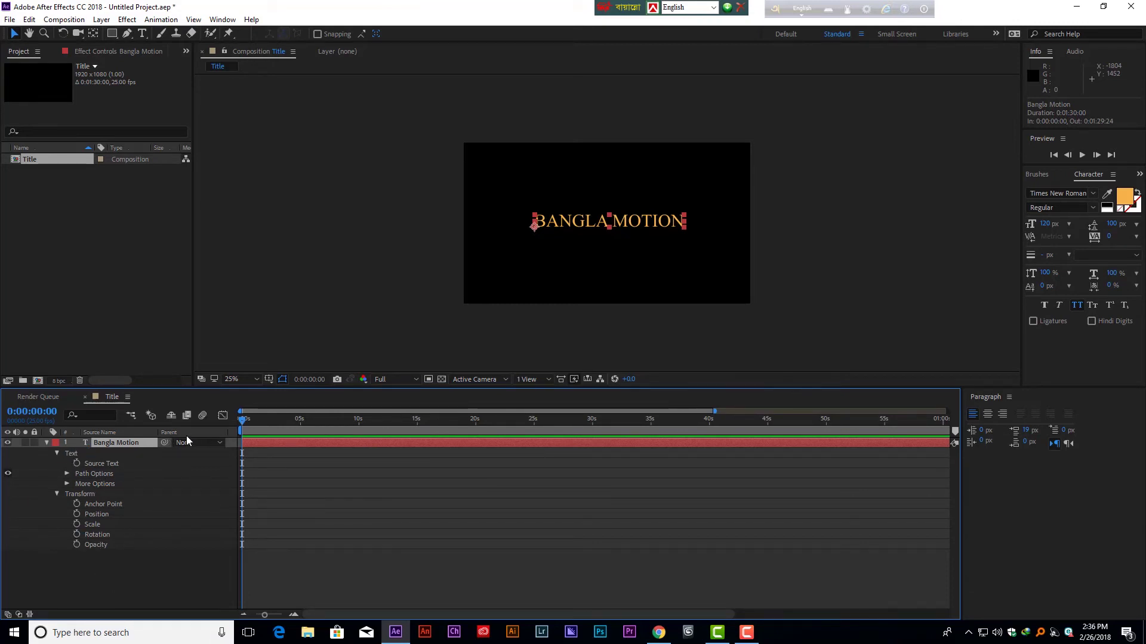
pyautogui.click(8, 617)
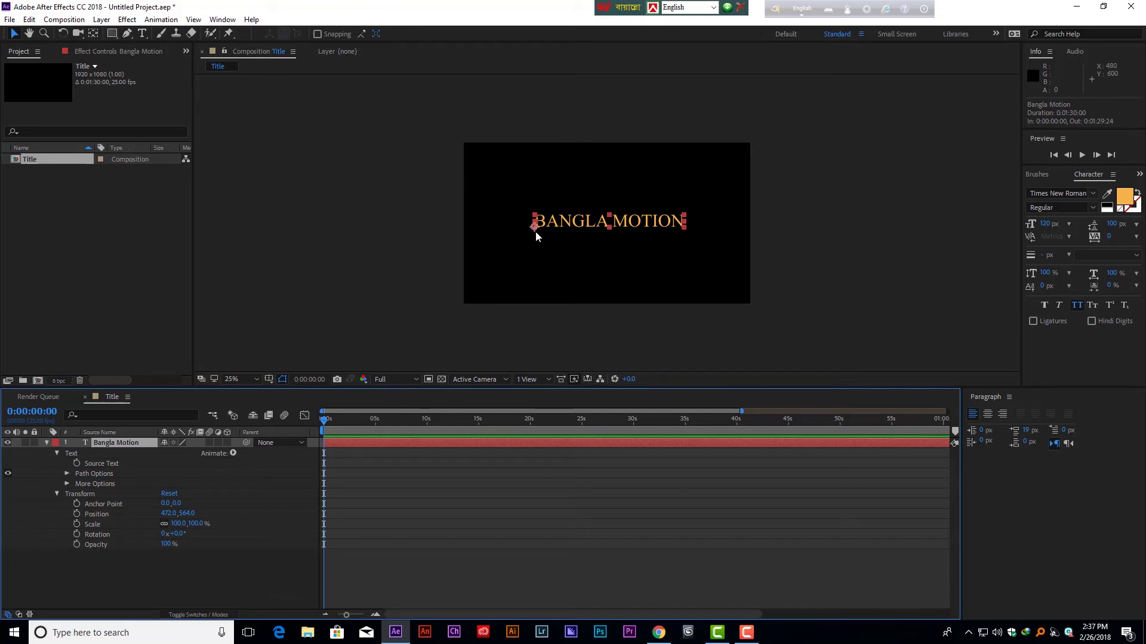
# Zoom the view to 50% and drag the anchor point to the text's centre with Pan Behind
pyautogui.press('.')
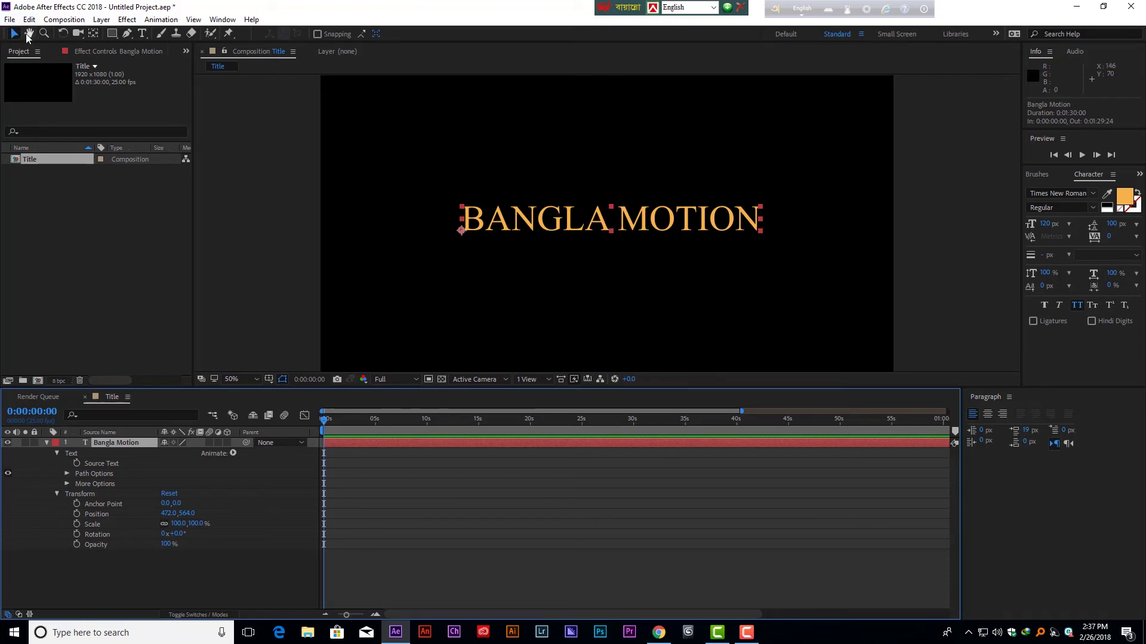
pyautogui.click(93, 34)
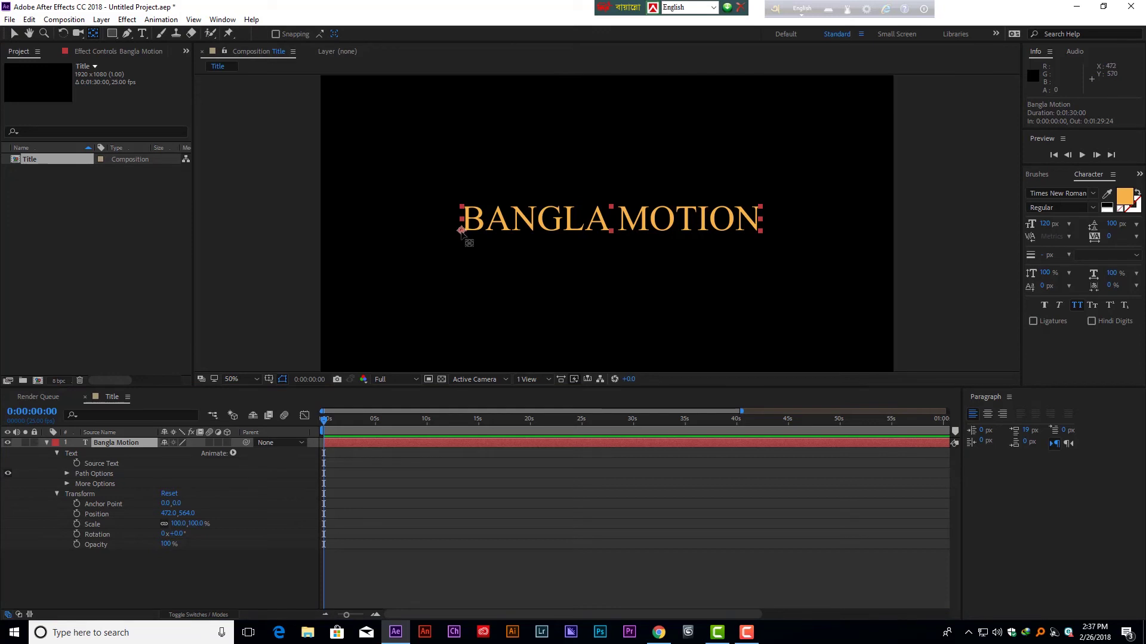
pyautogui.moveTo(464, 234); pyautogui.dragTo(612, 227)
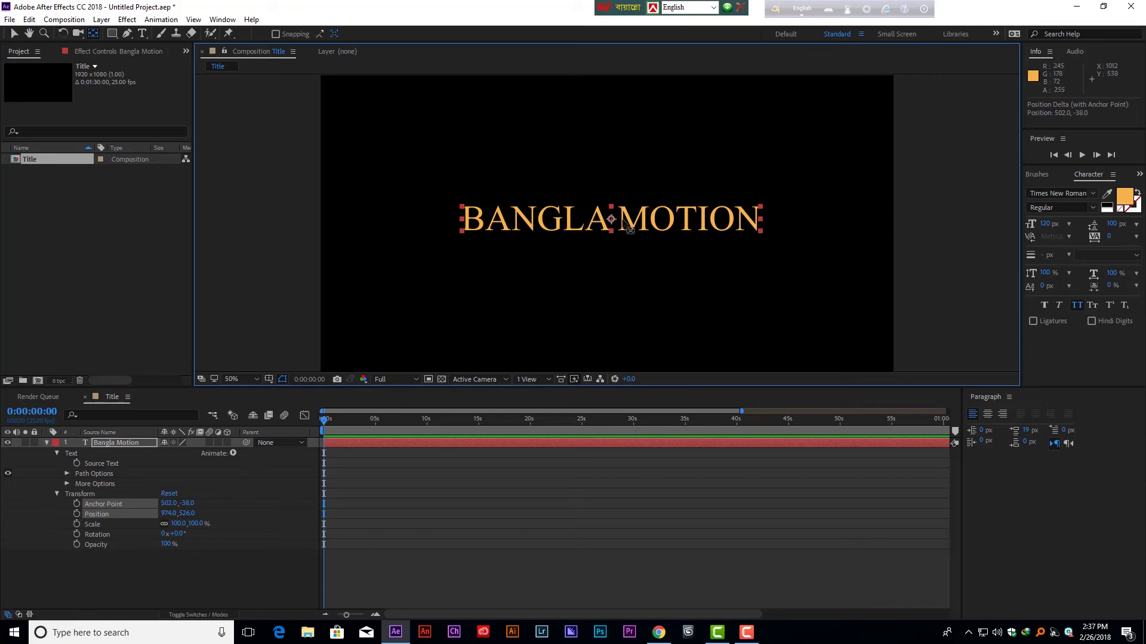
pyautogui.moveTo(611, 220); pyautogui.dragTo(600, 184)
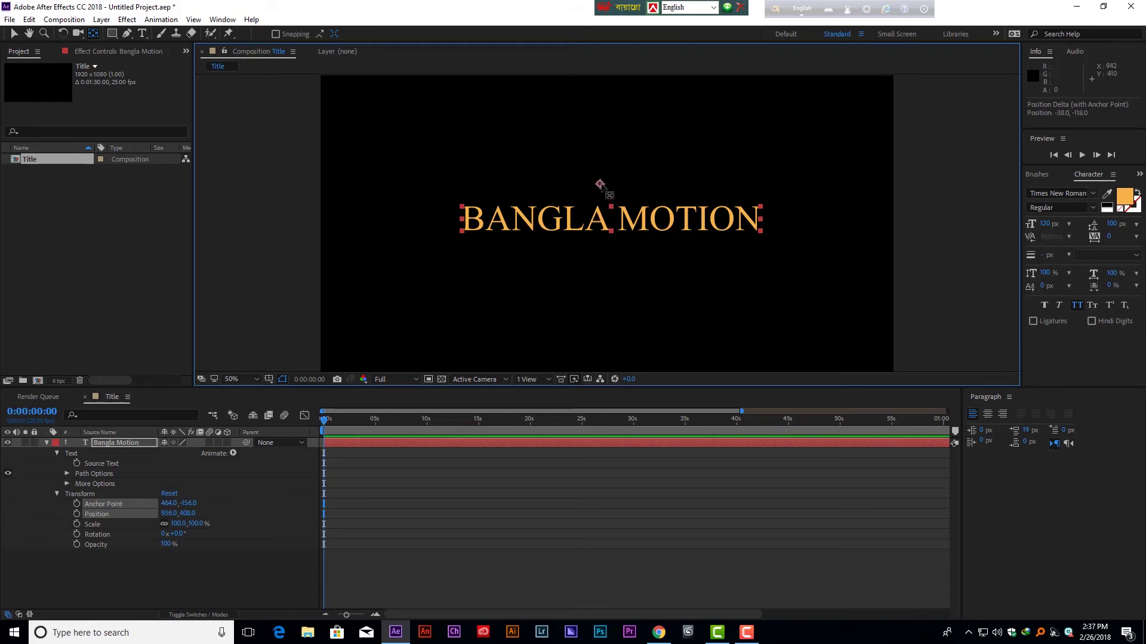
pyautogui.moveTo(599, 184); pyautogui.dragTo(611, 221)
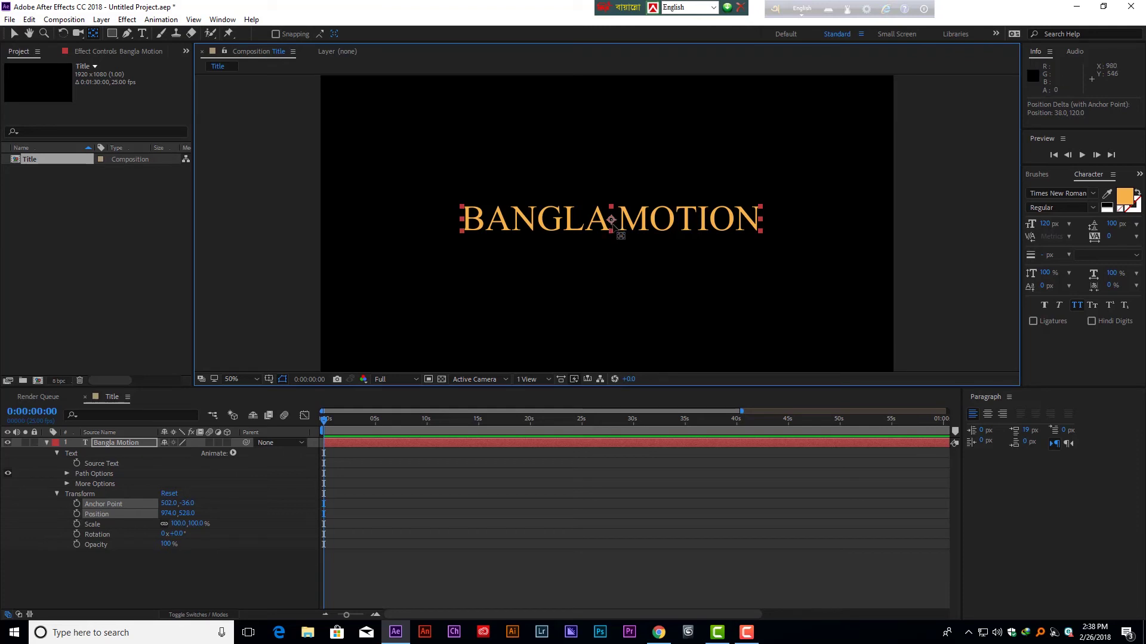
# Reselect the text layer, scrub Anchor Point X, then undo that change
pyautogui.click(424, 520)
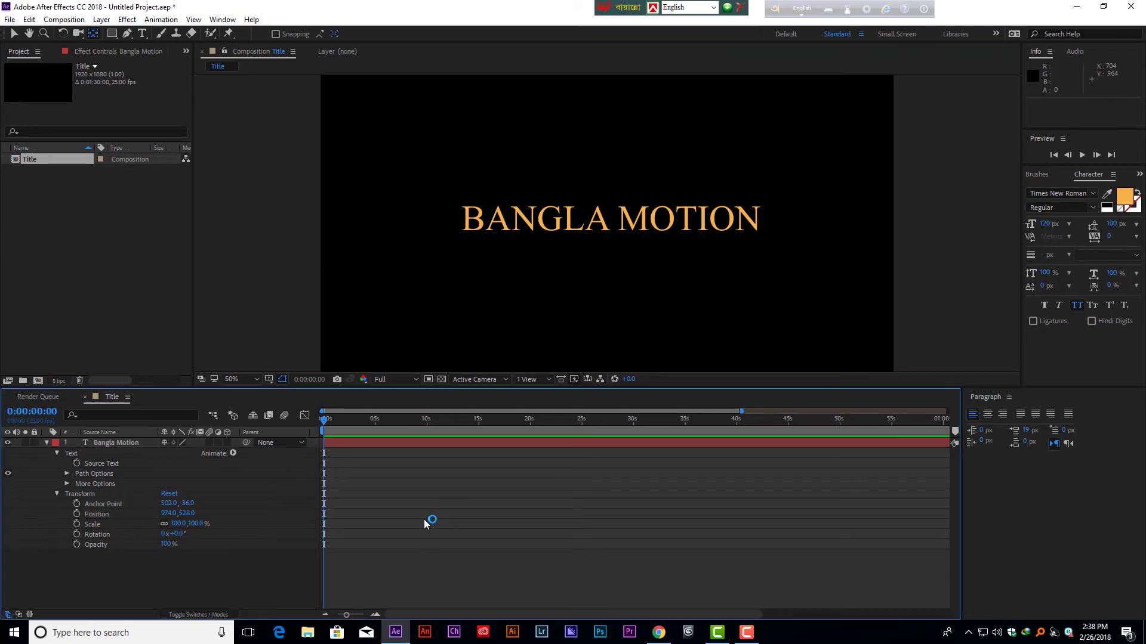
pyautogui.hotkey('ctrl', 'a')
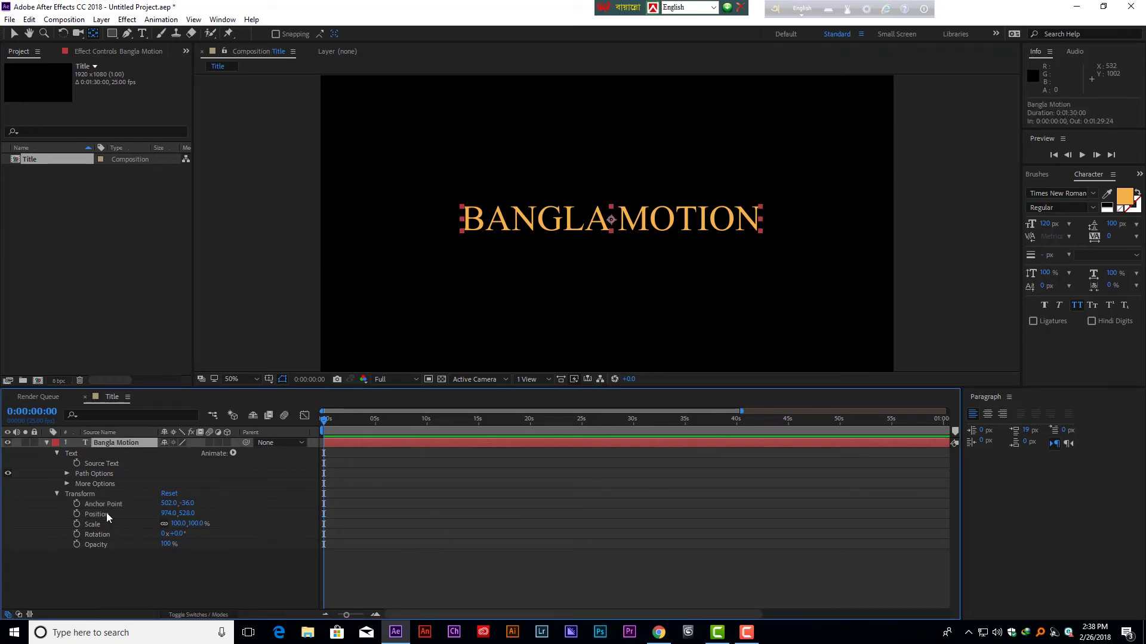
pyautogui.moveTo(169, 504); pyautogui.dragTo(153, 497)
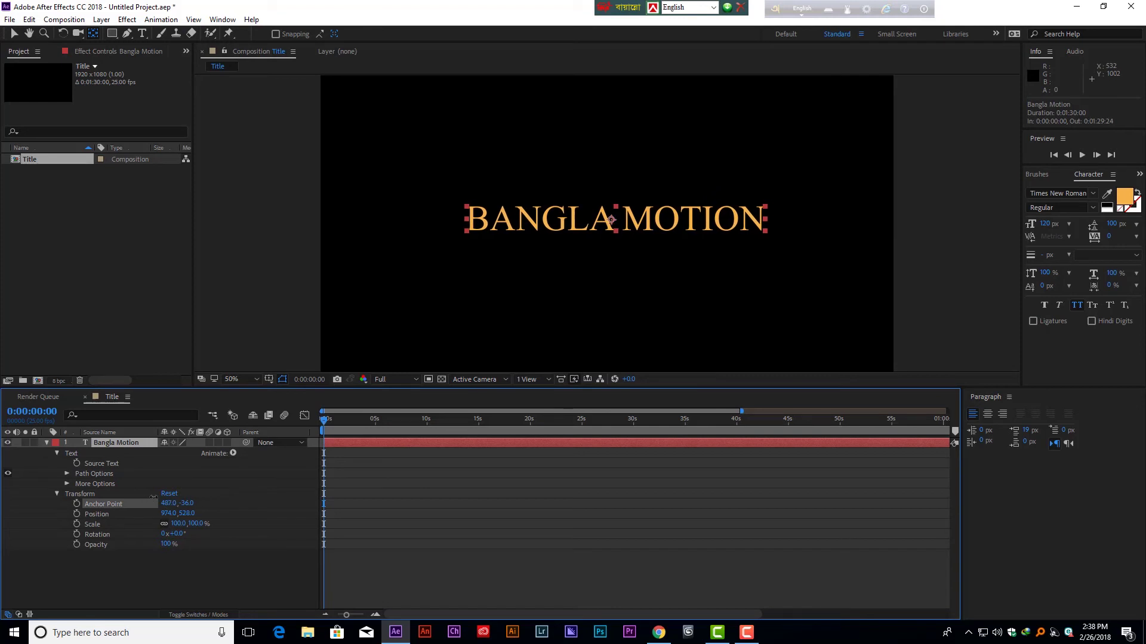
pyautogui.hotkey('ctrl', 'z')
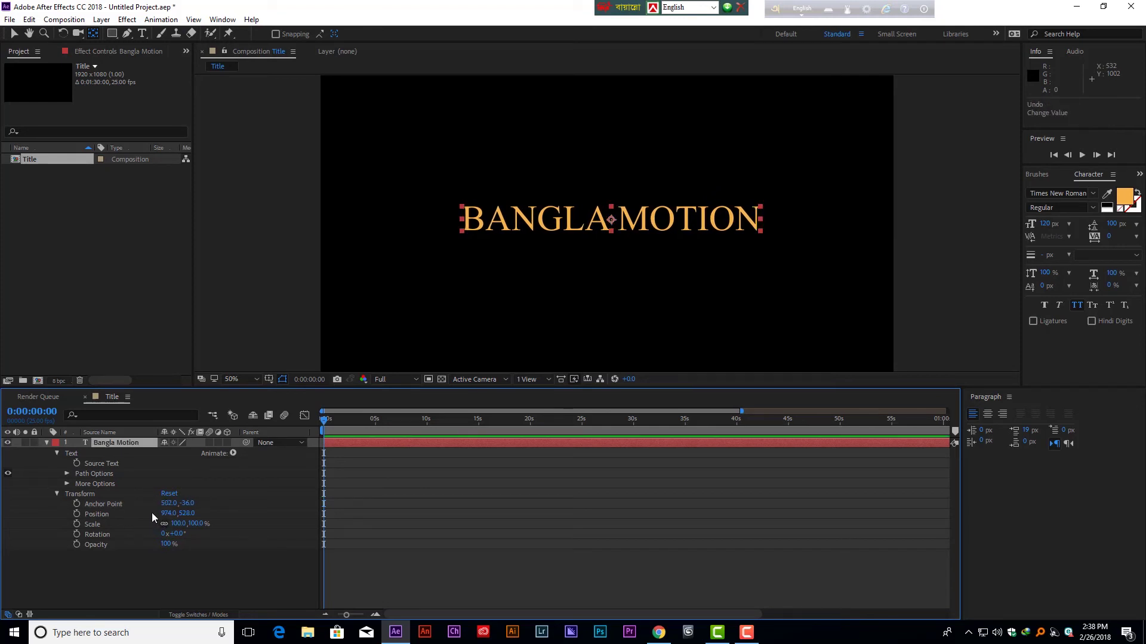
# Set Position to 964, 528 and scale the BANGLA MOTION text up to 134%
pyautogui.moveTo(166, 514)
pyautogui.mouseDown()
pyautogui.moveTo(179, 515)
pyautogui.moveTo(81, 517)
pyautogui.moveTo(227, 515)
pyautogui.moveTo(159, 509)
pyautogui.mouseUp()
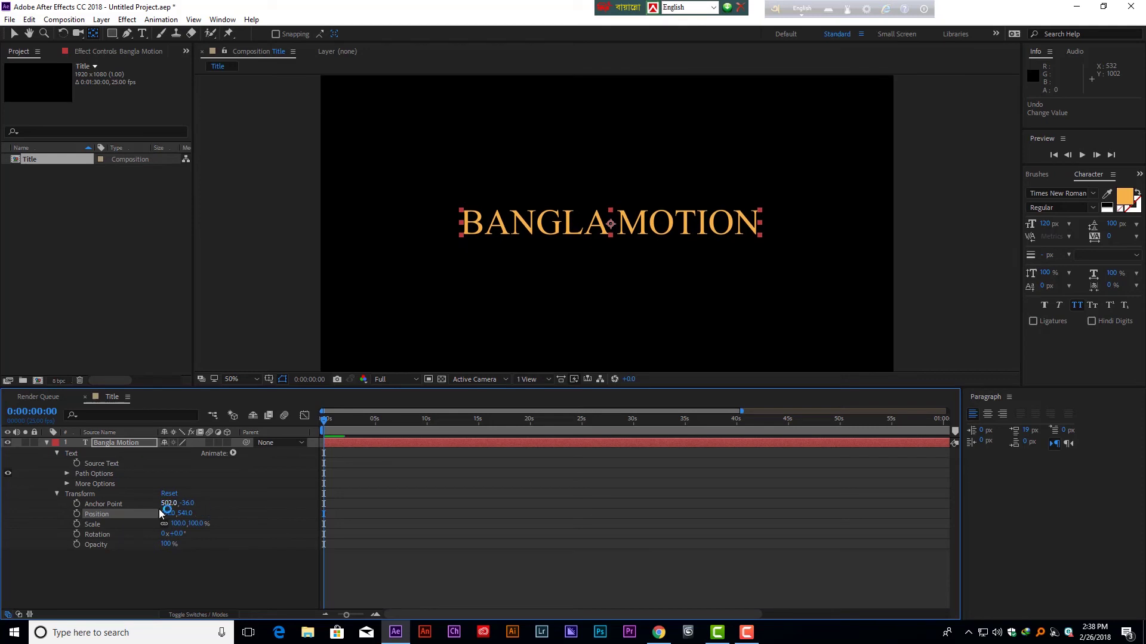
pyautogui.press('Left')
pyautogui.press('Left')
pyautogui.press('Left')
pyautogui.press('Left')
pyautogui.press('Left')
pyautogui.press('Left')
pyautogui.press('Up')
pyautogui.press('Up')
pyautogui.press('Up')
pyautogui.press('Up')
pyautogui.press('Up')
pyautogui.press('Up')
pyautogui.press('Up')
pyautogui.press('Up')
pyautogui.press('Up')
pyautogui.press('Up')
pyautogui.press('Up')
pyautogui.press('Up')
pyautogui.press('Up')
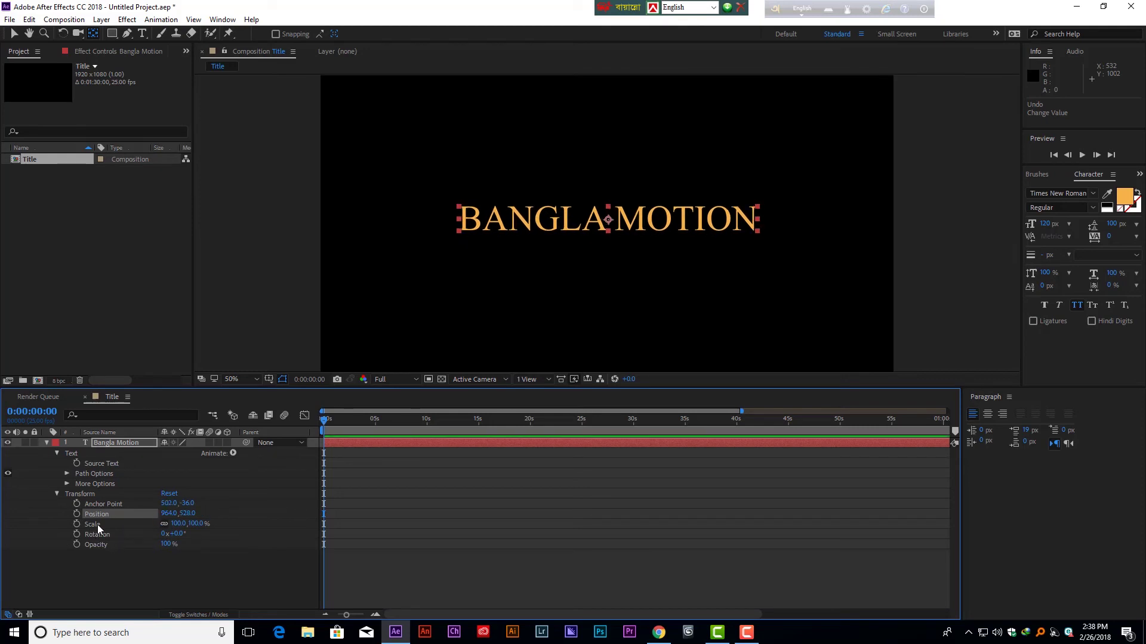
pyautogui.moveTo(176, 524)
pyautogui.mouseDown()
pyautogui.moveTo(156, 524)
pyautogui.moveTo(203, 520)
pyautogui.moveTo(185, 523)
pyautogui.moveTo(190, 541)
pyautogui.mouseUp()
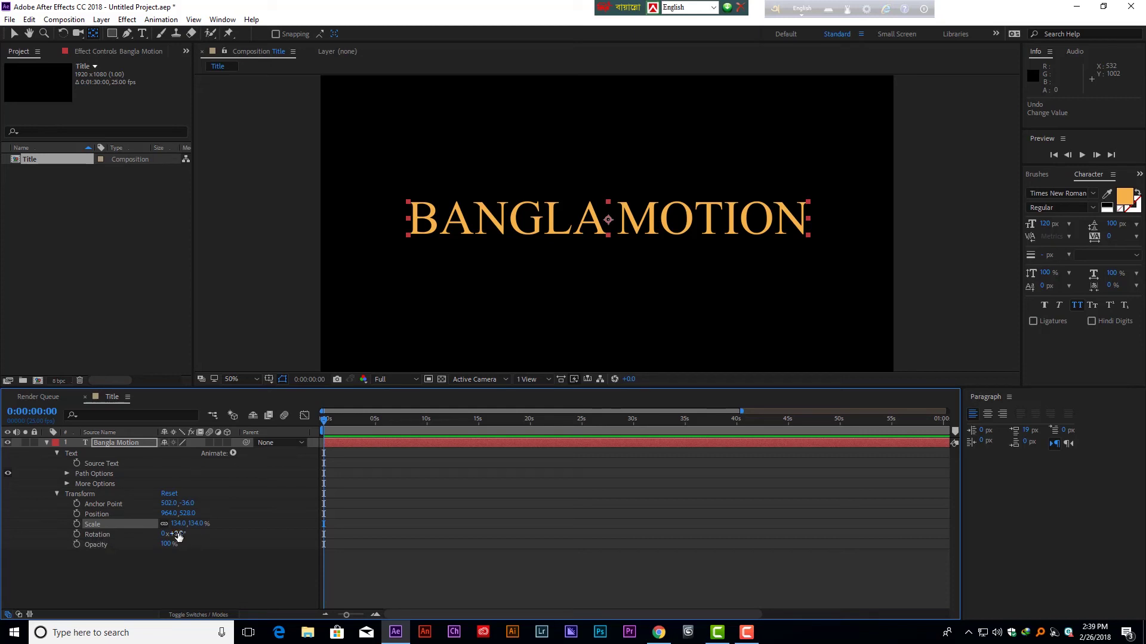
# Try out Rotation, reset it to 0°, then switch on the layer's 3D Layer switch
pyautogui.moveTo(178, 536); pyautogui.dragTo(292, 535)
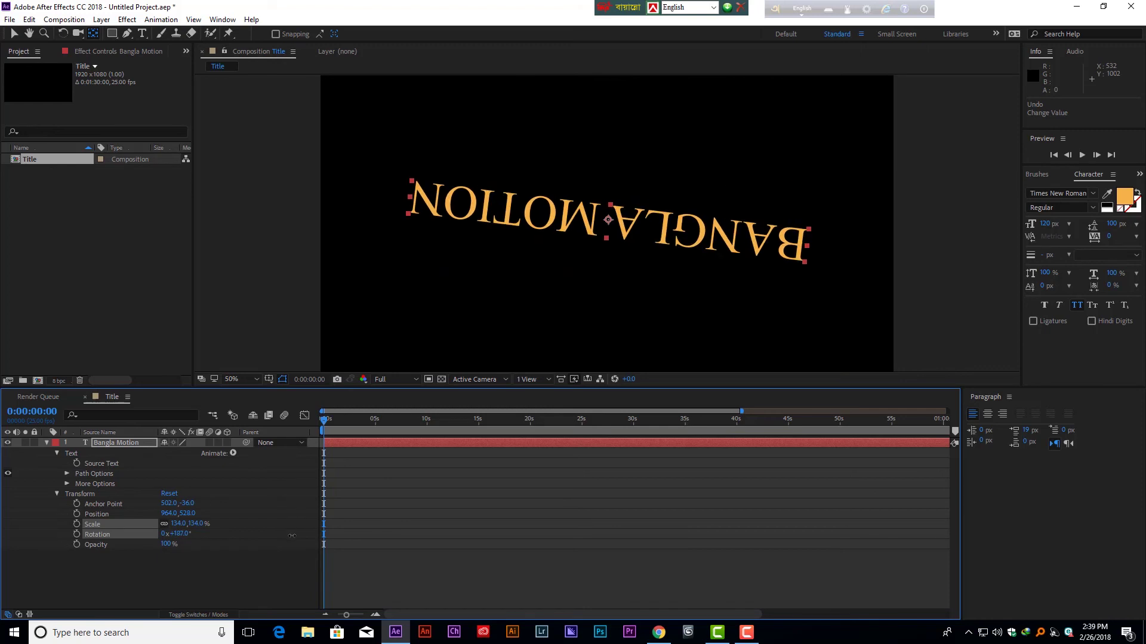
pyautogui.hotkey('ctrl', 'z')
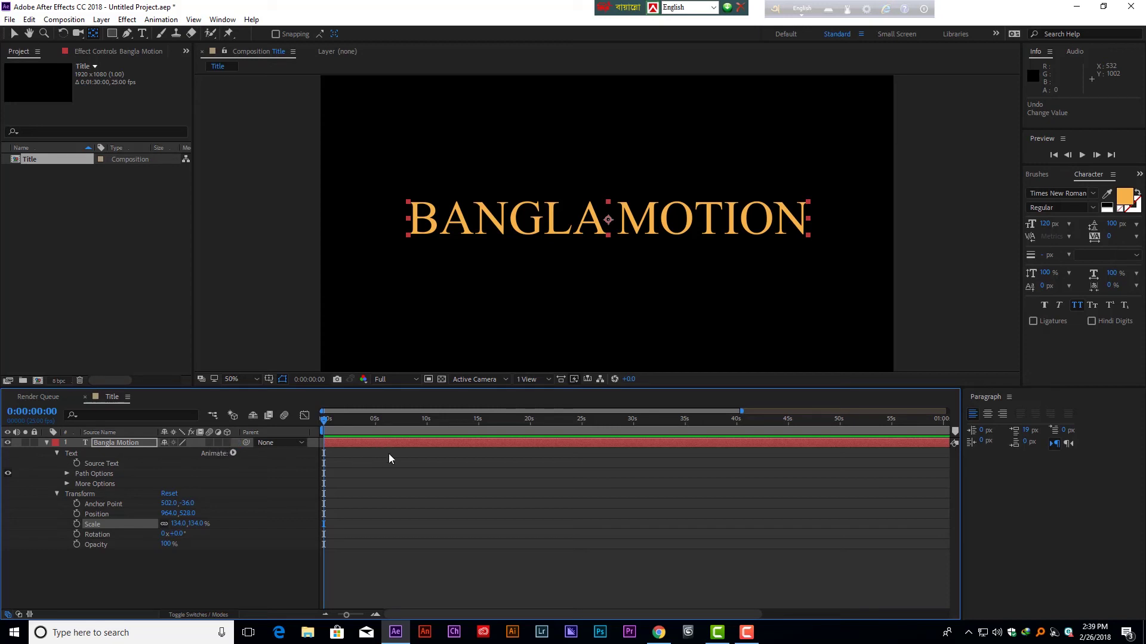
pyautogui.click(227, 443)
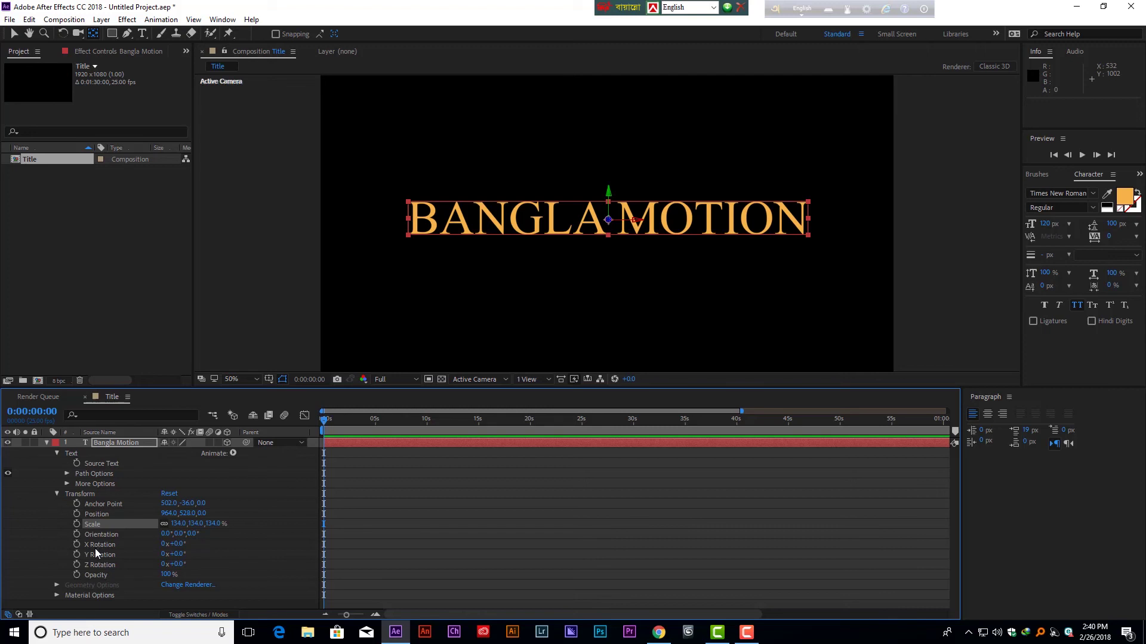
pyautogui.click(227, 442)
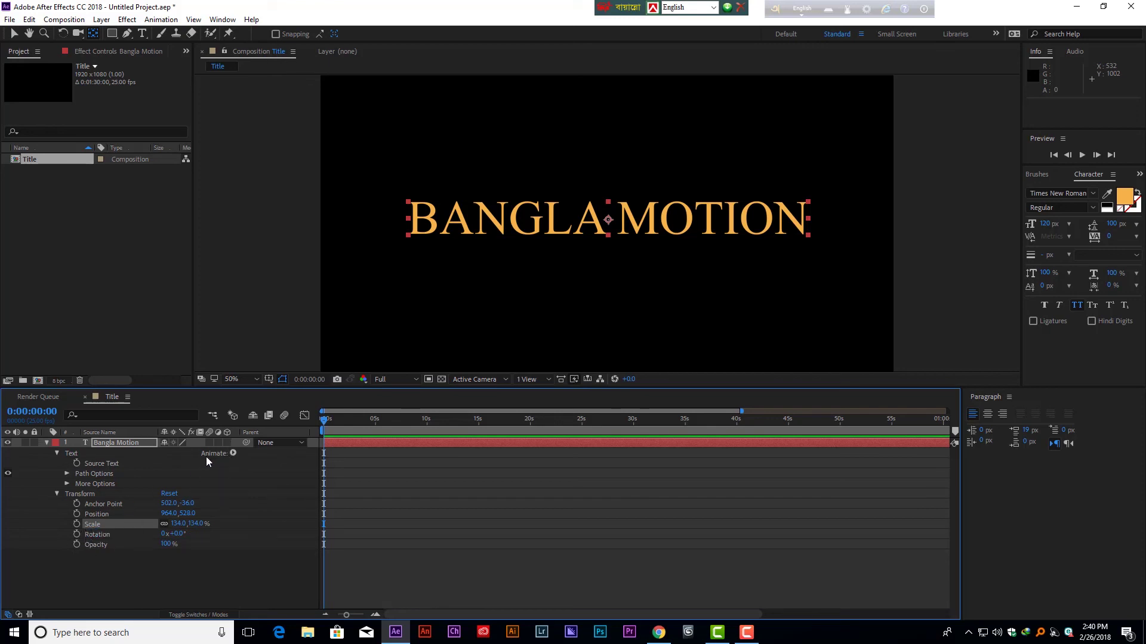
pyautogui.click(227, 443)
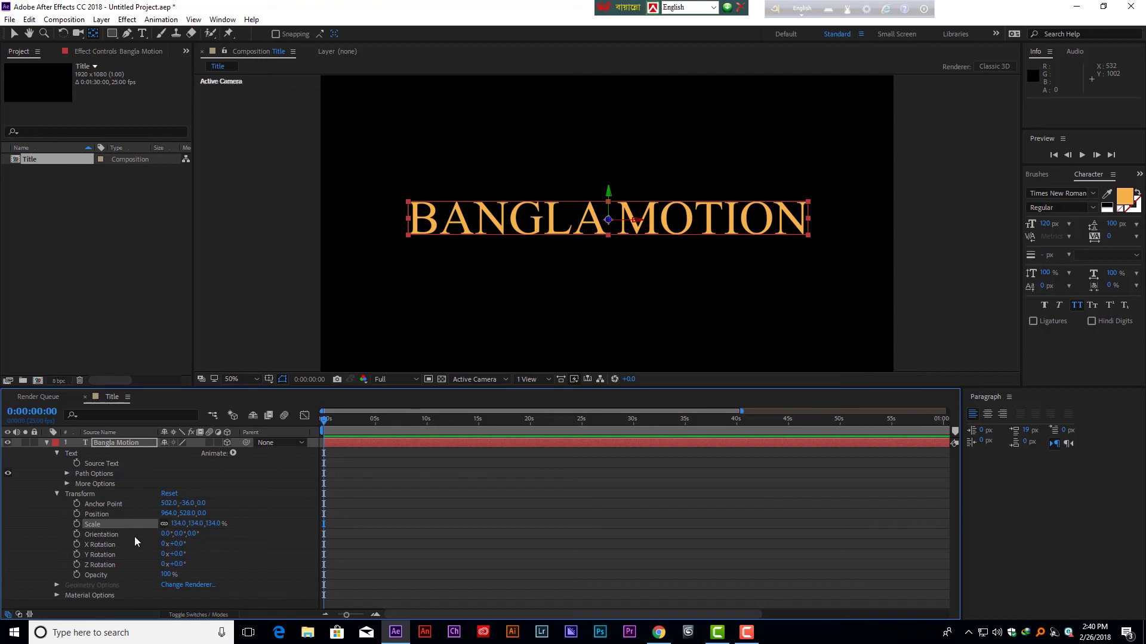
pyautogui.click(184, 513)
pyautogui.click(192, 524)
pyautogui.press('Return')
pyautogui.moveTo(177, 549); pyautogui.dragTo(127, 541)
pyautogui.hotkey('ctrl', 'z')
pyautogui.moveTo(178, 554); pyautogui.dragTo(303, 564)
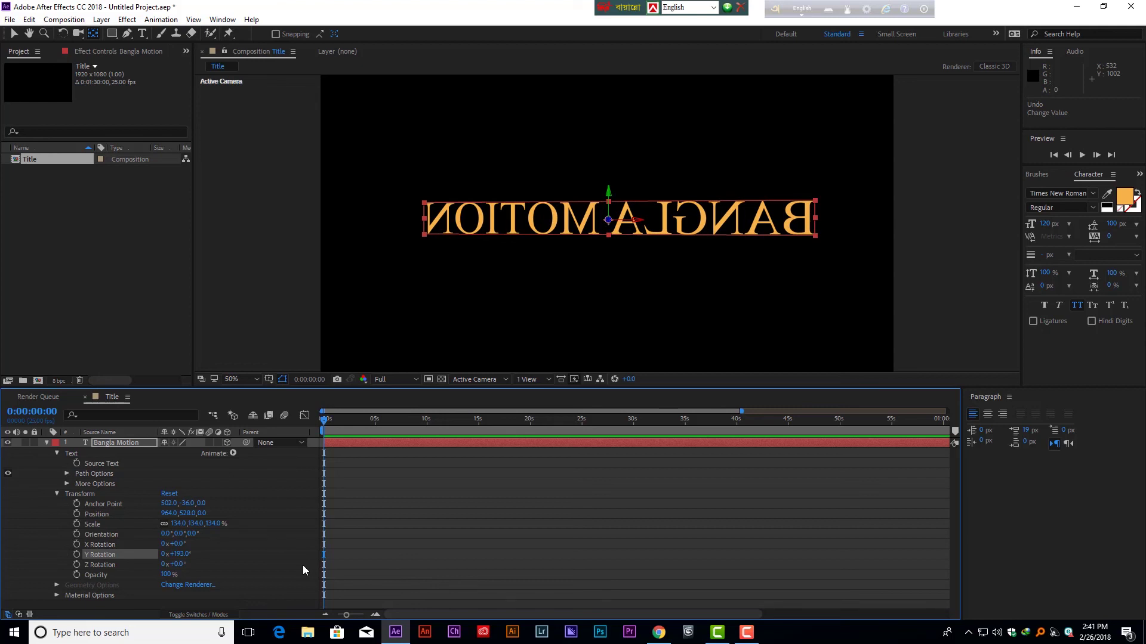
pyautogui.hotkey('ctrl', 'z')
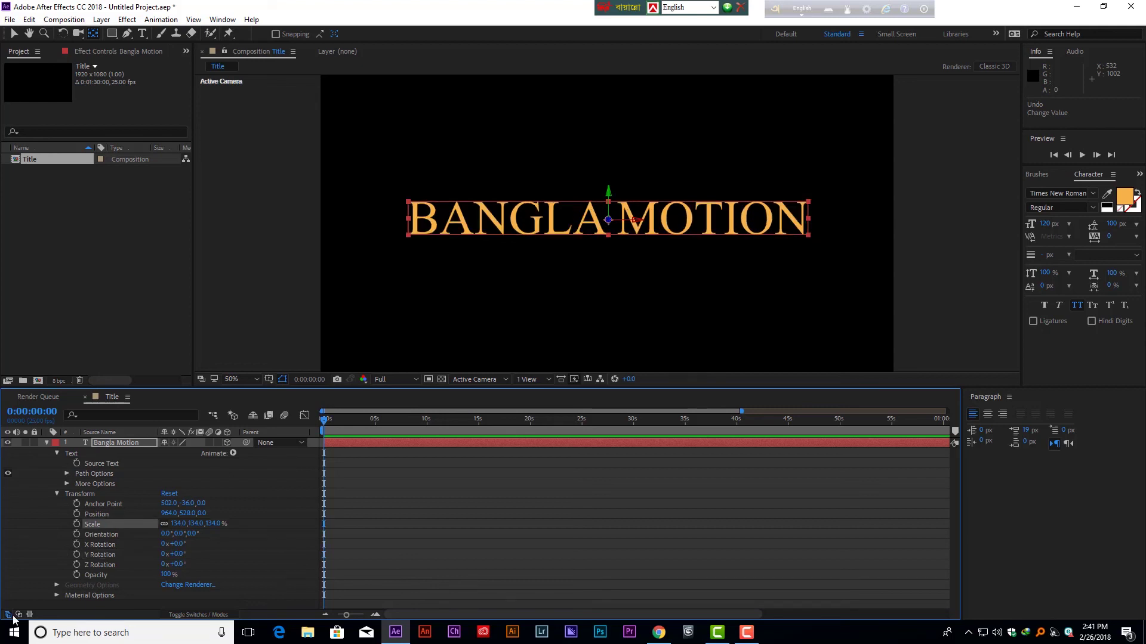
# Show the Mode and TrkMat columns and browse the blending modes, leaving Normal selected
pyautogui.click(19, 615)
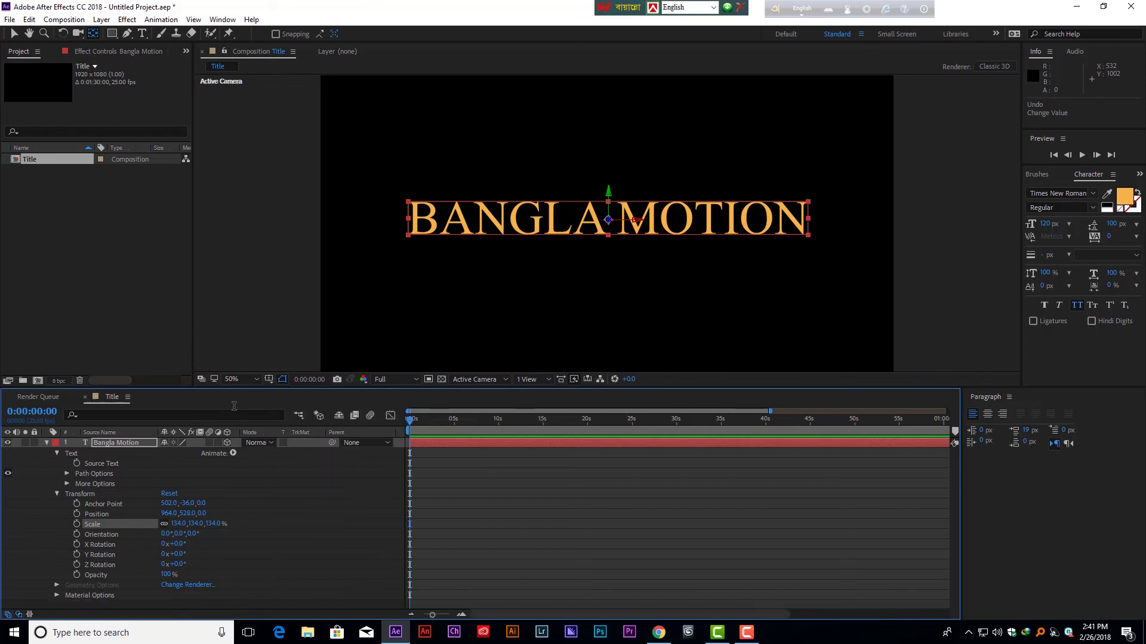
pyautogui.click(260, 442)
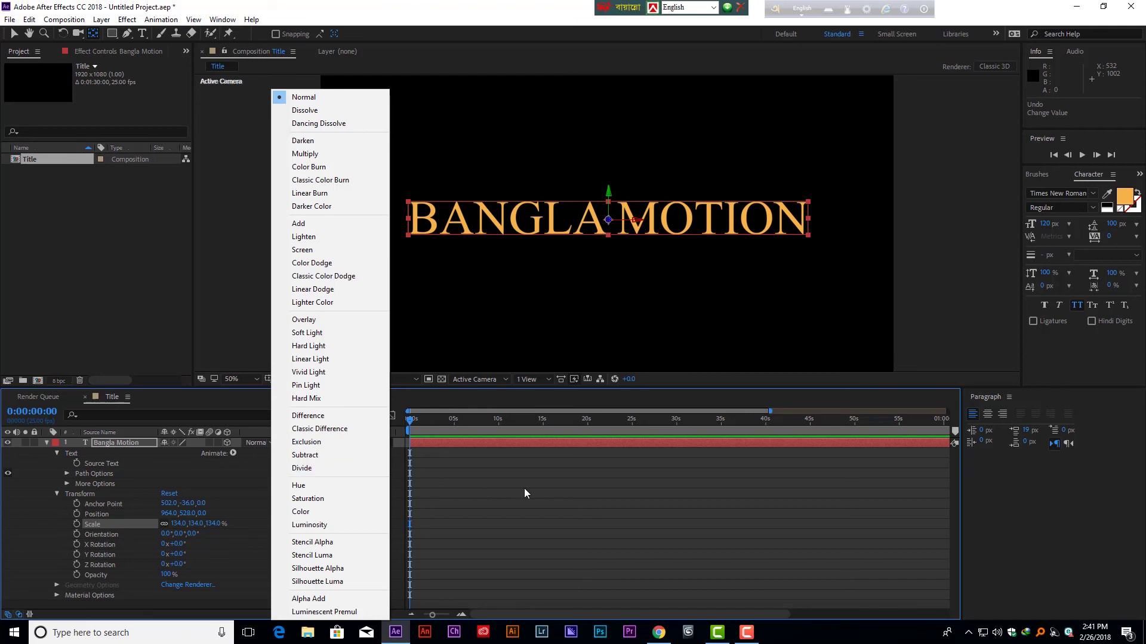
pyautogui.click(479, 474)
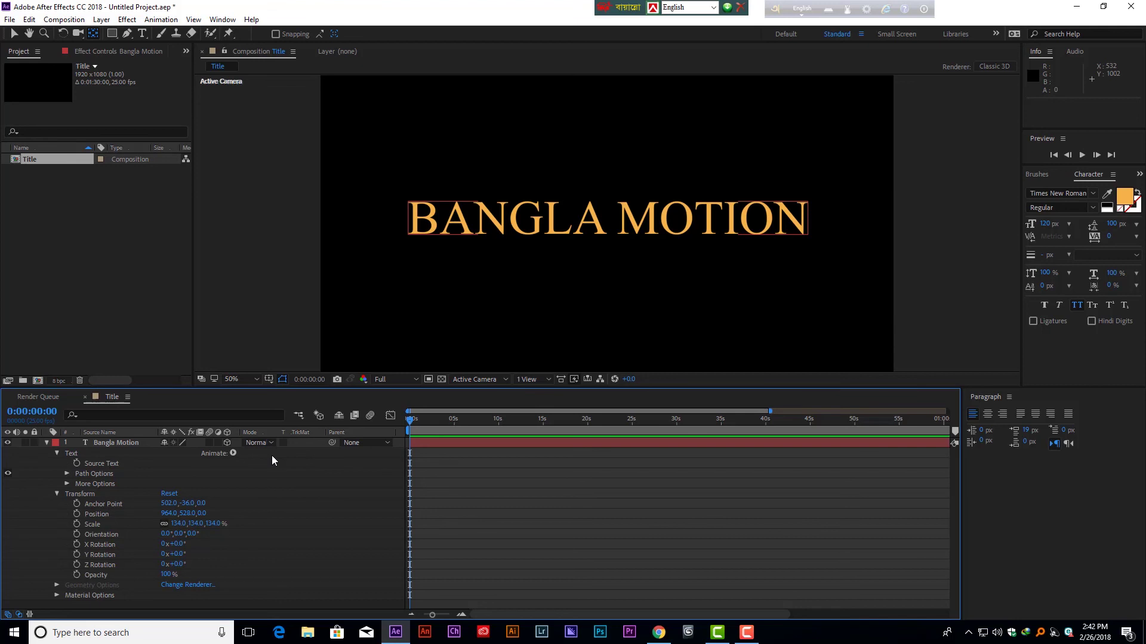
# Collapse layer 1 Bangla Motion so only its single row shows
pyautogui.click(47, 443)
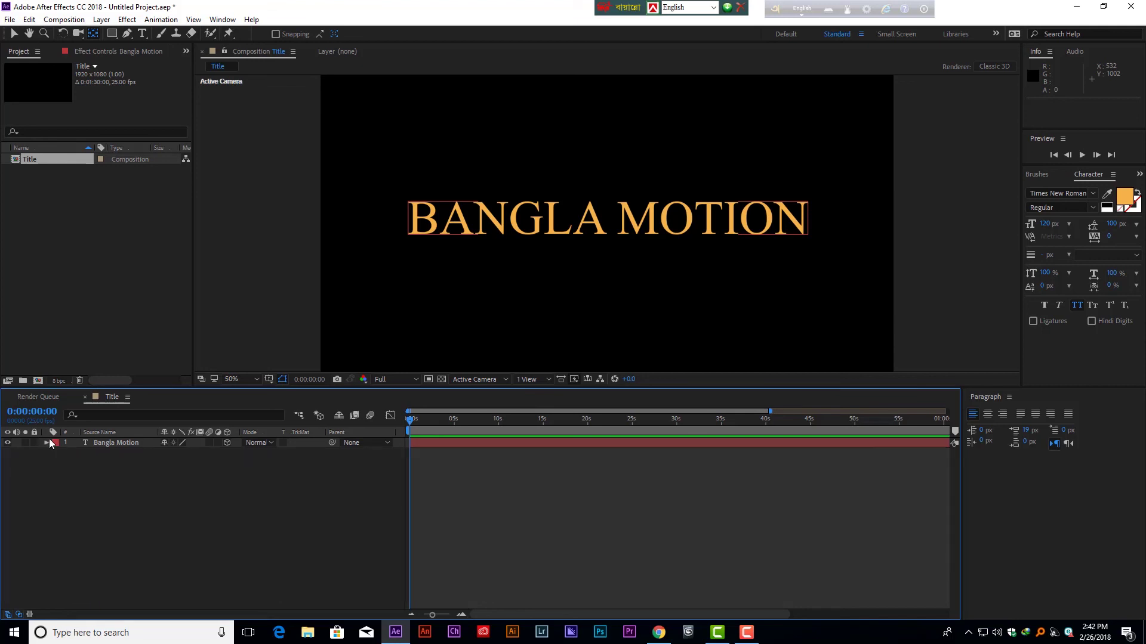